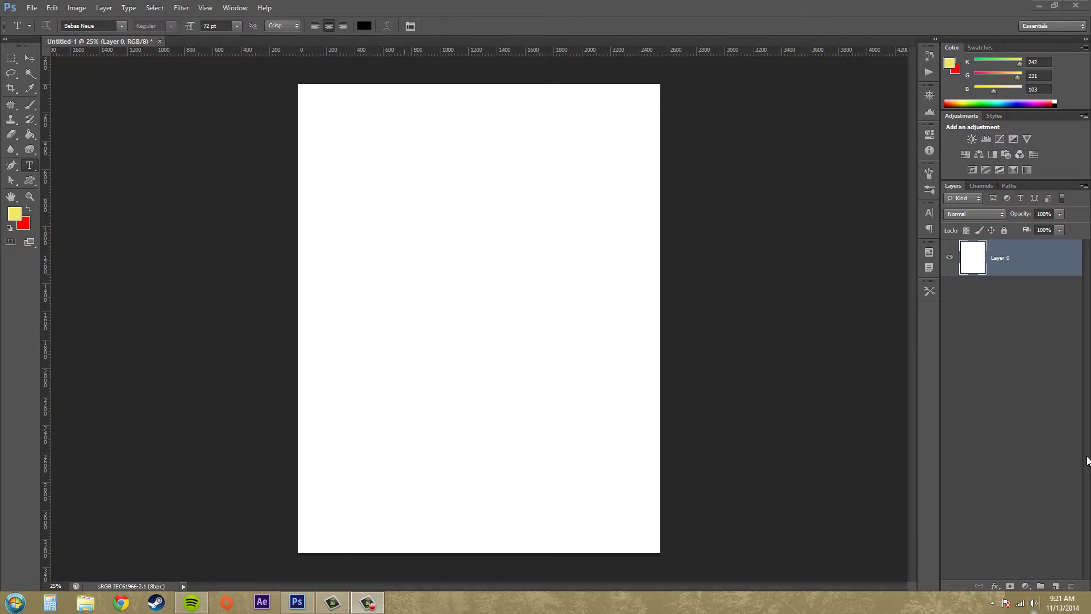
Make red the foreground colour and select the Horizontal Type Tool
{"action": "left_click", "coordinate": [29, 211]}
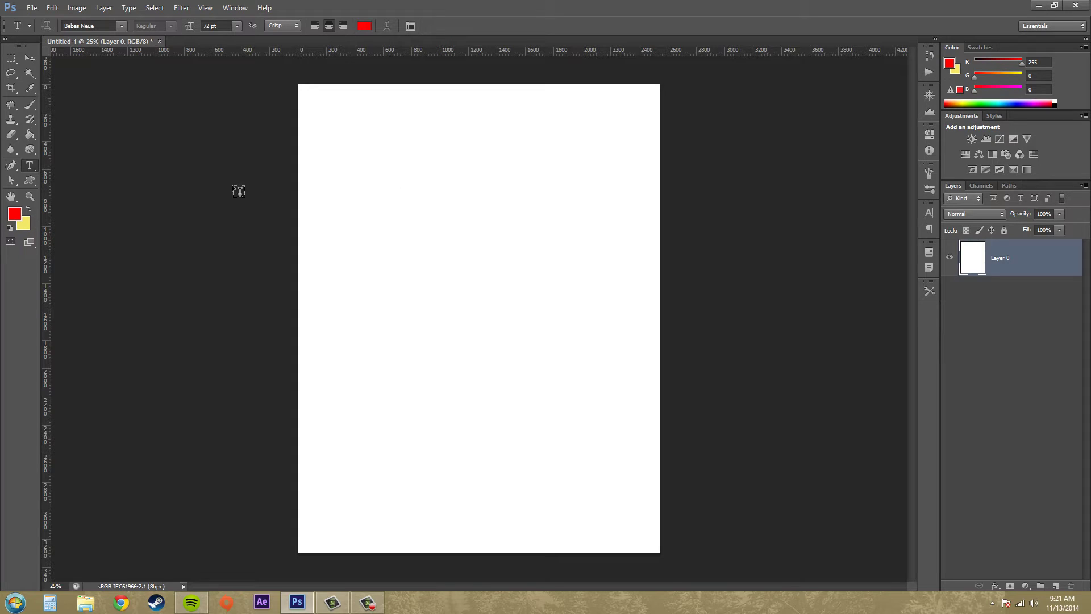
{"action": "left_click", "coordinate": [33, 168]}
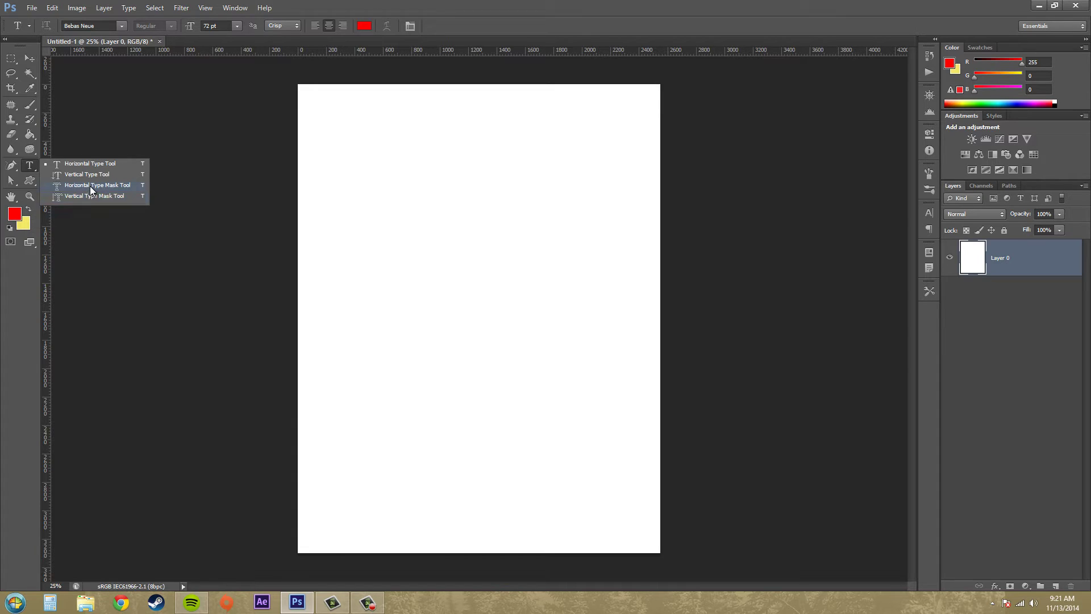
{"action": "left_click", "coordinate": [86, 165]}
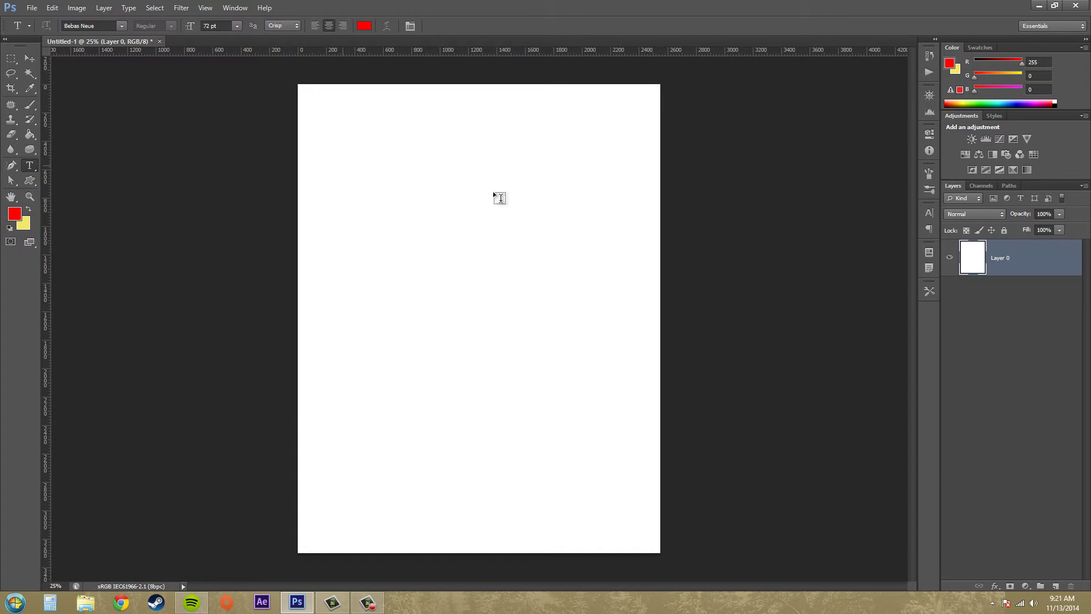
{"action": "right_click", "coordinate": [27, 169]}
{"action": "left_click", "coordinate": [73, 166]}
{"action": "right_click", "coordinate": [37, 166]}
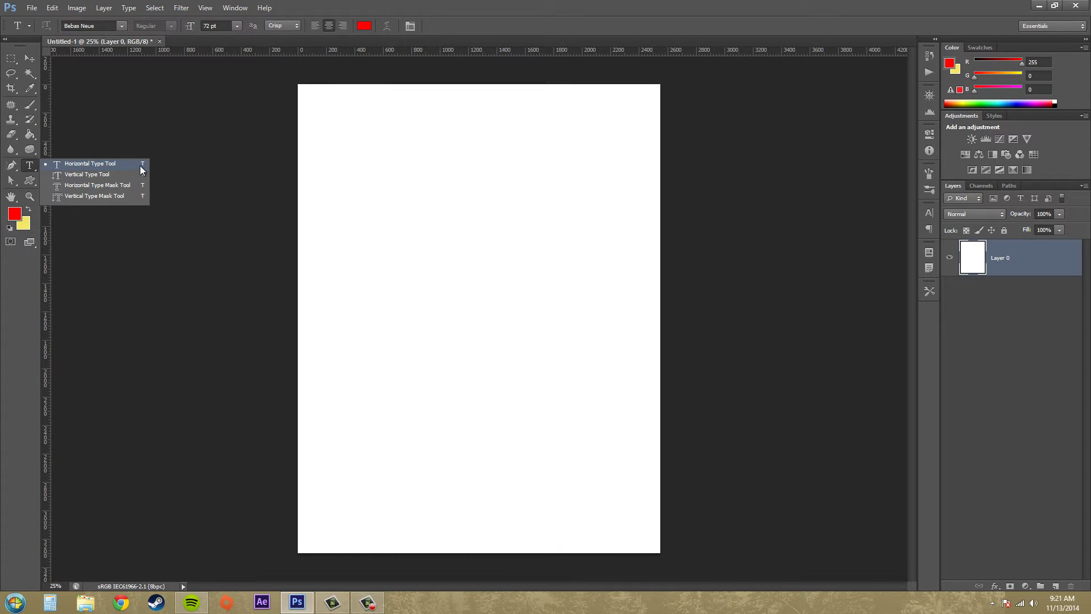
{"action": "left_click", "coordinate": [96, 163]}
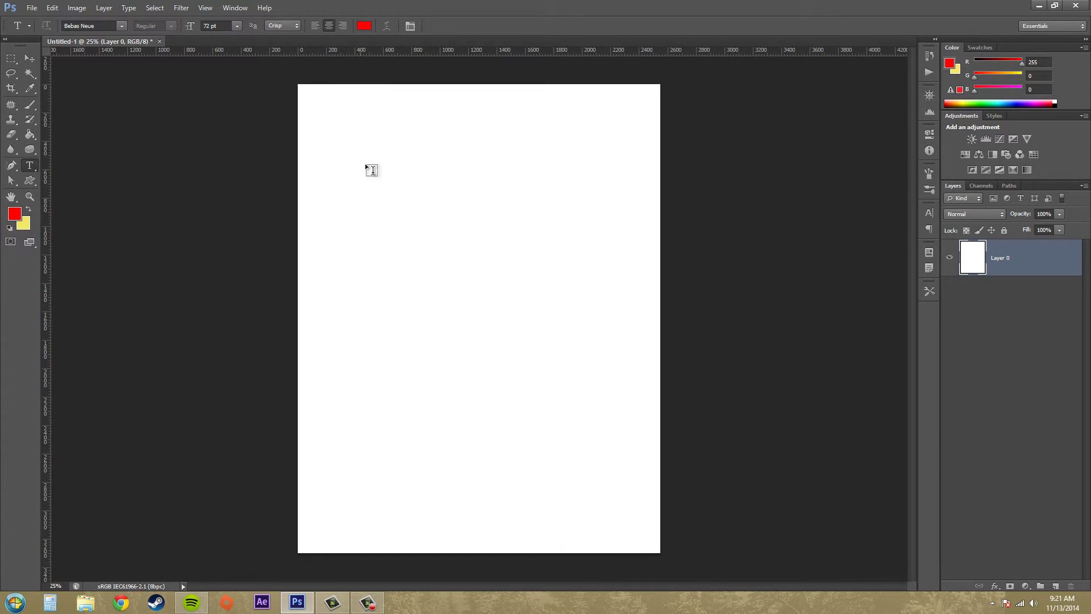
Type the headline 'THE NEW BOSTON' and move it to the centre of the page
{"action": "left_click", "coordinate": [382, 182]}
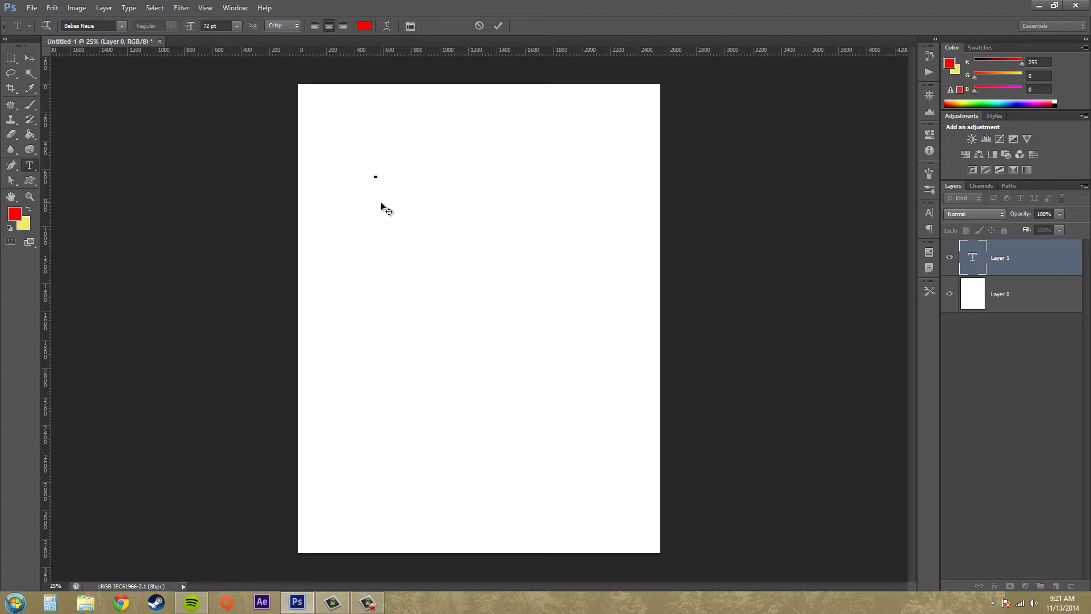
{"action": "type", "text": "THE "}
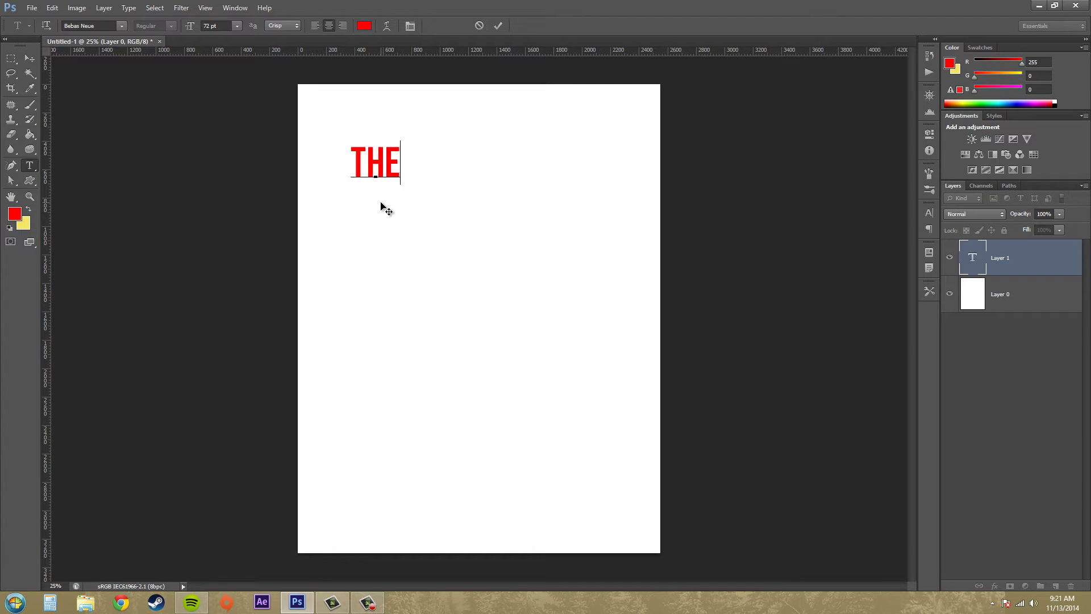
{"action": "type", "text": "NEW BOSTON"}
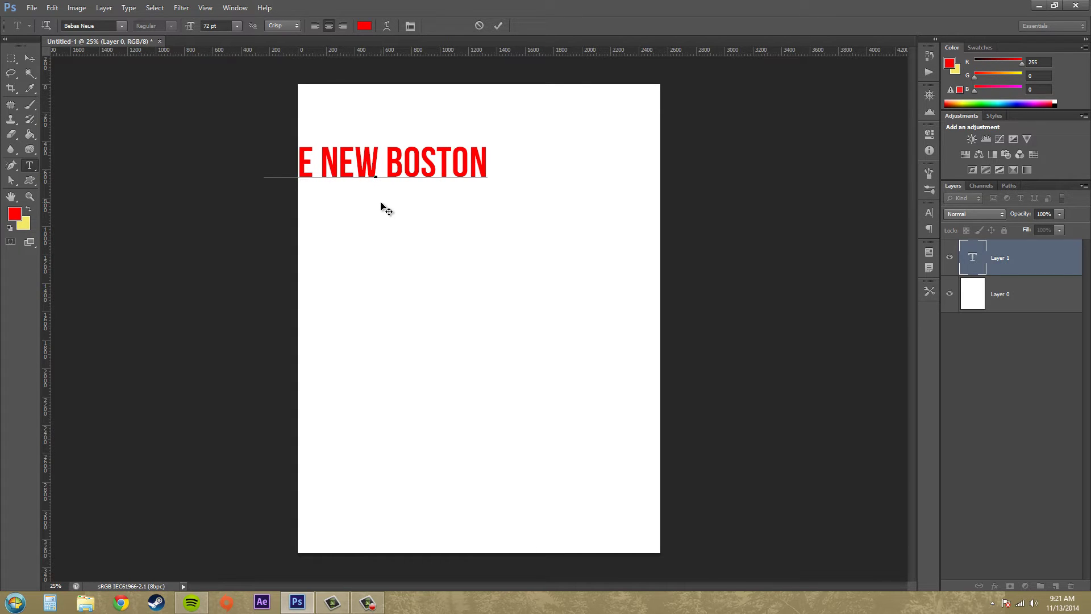
{"action": "left_click", "coordinate": [29, 58]}
{"action": "left_click_drag", "start_coordinate": [390, 165], "coordinate": [493, 165]}
{"action": "left_click", "coordinate": [34, 165]}
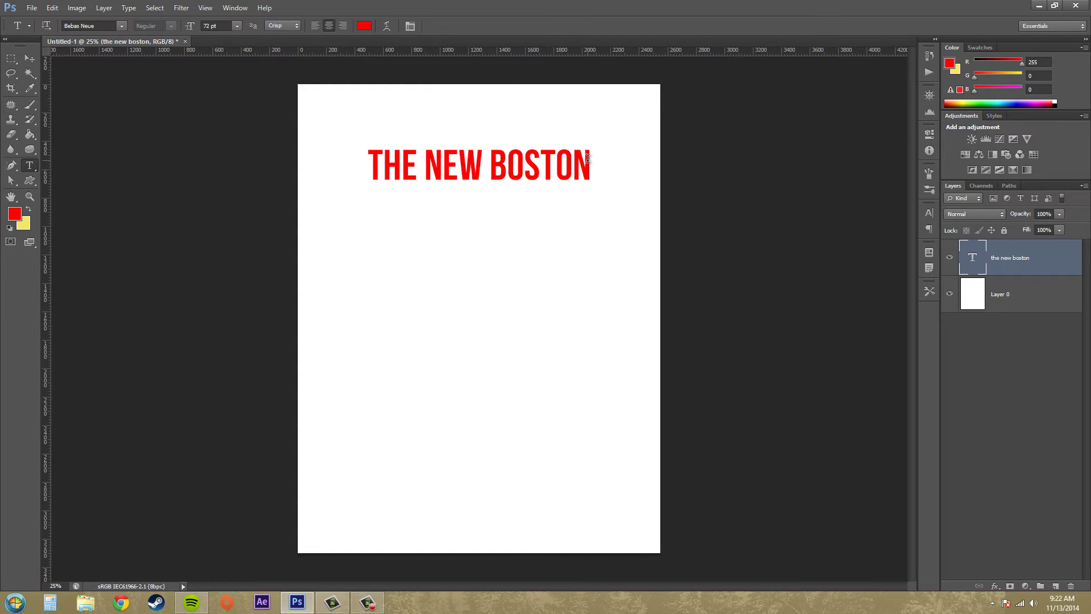
Delete the headline text and type 'THENEWBSTON' as a vertical column with the Vertical Type Tool
{"action": "left_click_drag", "start_coordinate": [588, 159], "coordinate": [369, 162]}
{"action": "key", "text": "BackSpace"}
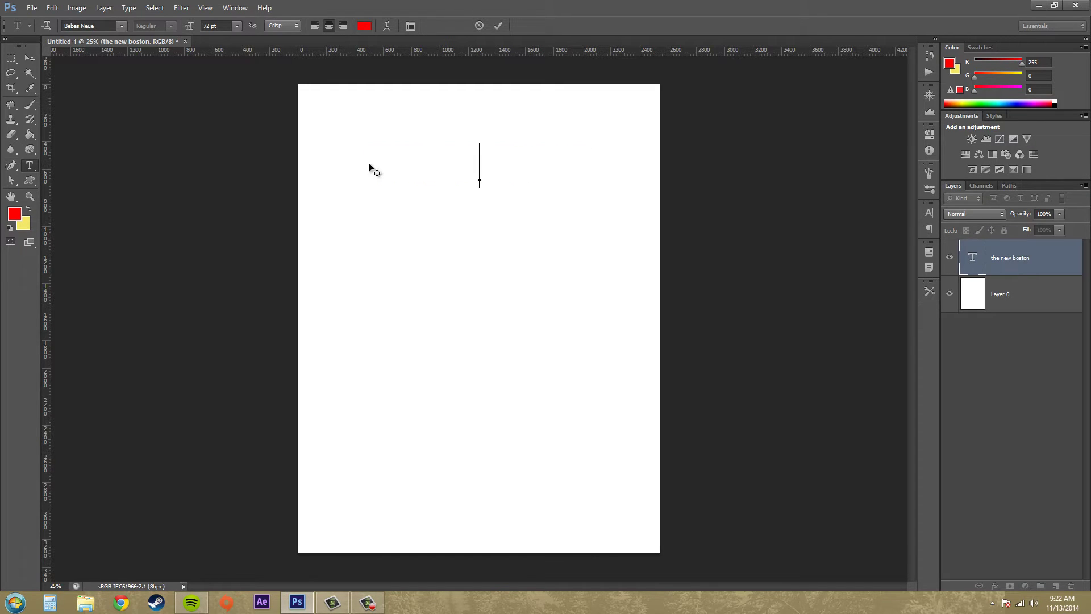
{"action": "right_click", "coordinate": [36, 169]}
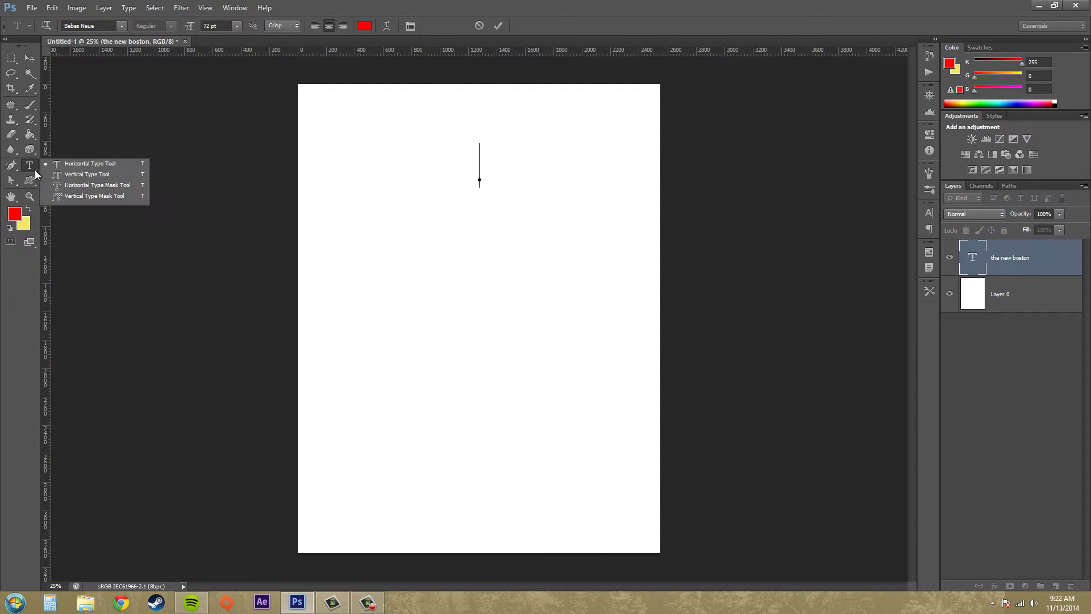
{"action": "left_click", "coordinate": [78, 176]}
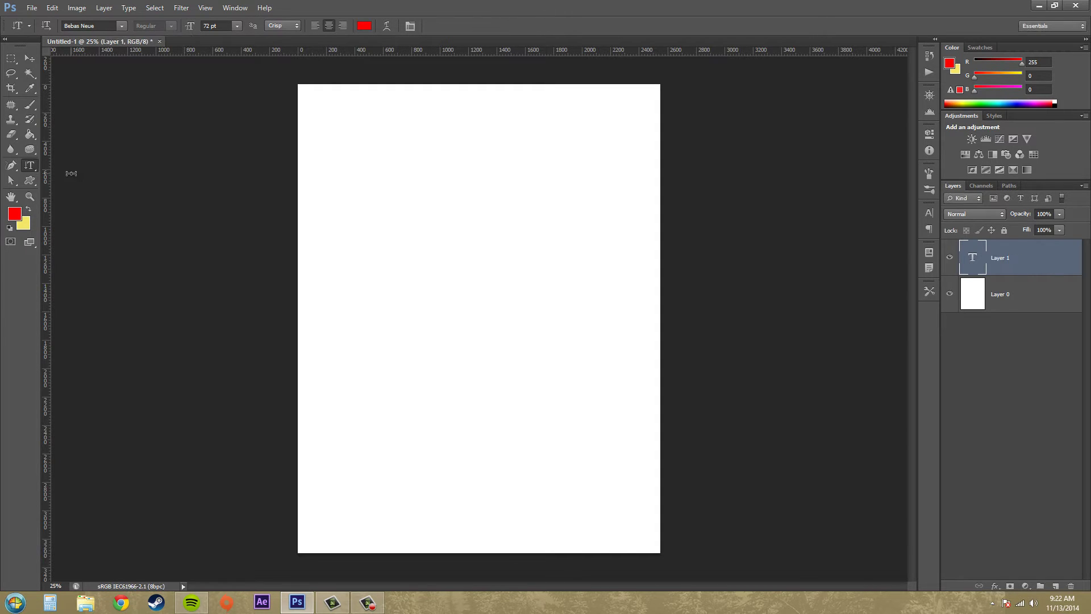
{"action": "left_click", "coordinate": [476, 255]}
{"action": "type", "text": "THEN"}
{"action": "type", "text": "EWBSTO"}
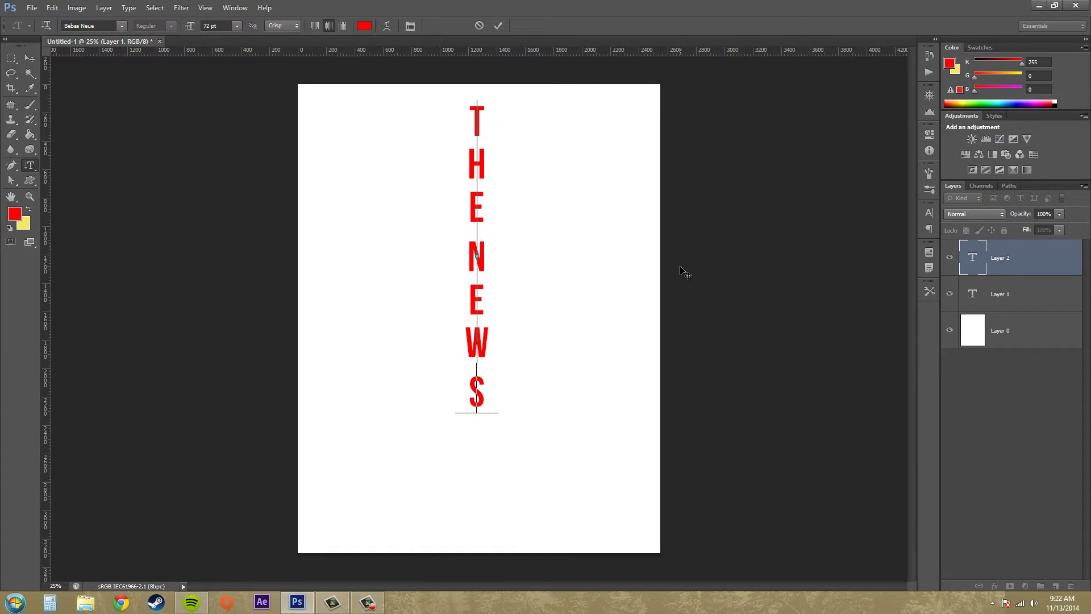
{"action": "type", "text": "N"}
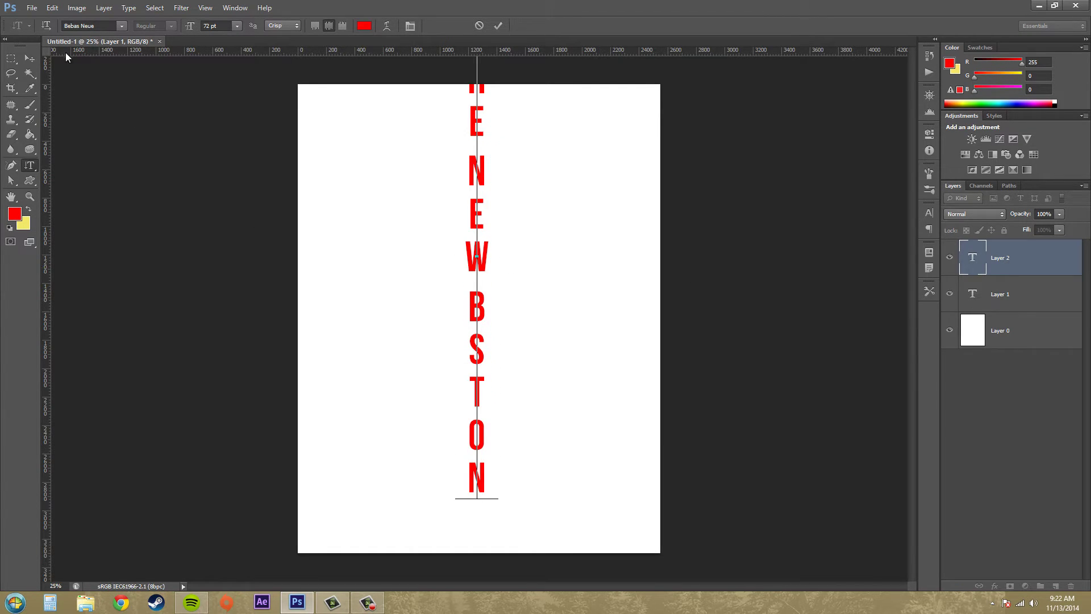
{"action": "left_click", "coordinate": [37, 54]}
Undo the accidental background move, delete the empty Layer 1 and select the vertical text layer
{"action": "left_click_drag", "start_coordinate": [463, 173], "coordinate": [482, 277]}
{"action": "key", "text": "ctrl+z"}
{"action": "left_click", "coordinate": [999, 266]}
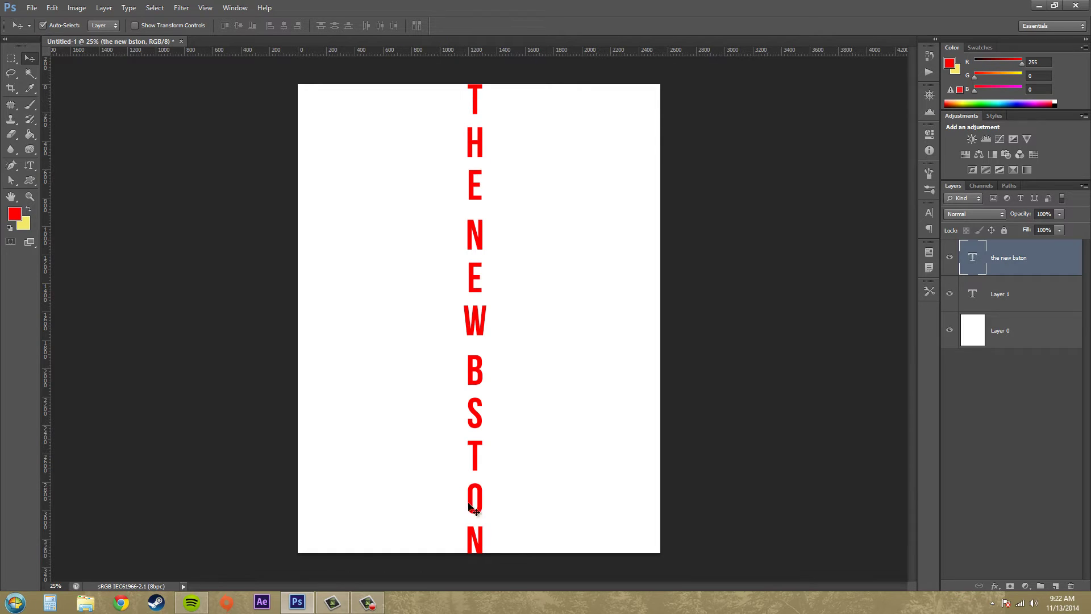
{"action": "left_click", "coordinate": [1042, 291]}
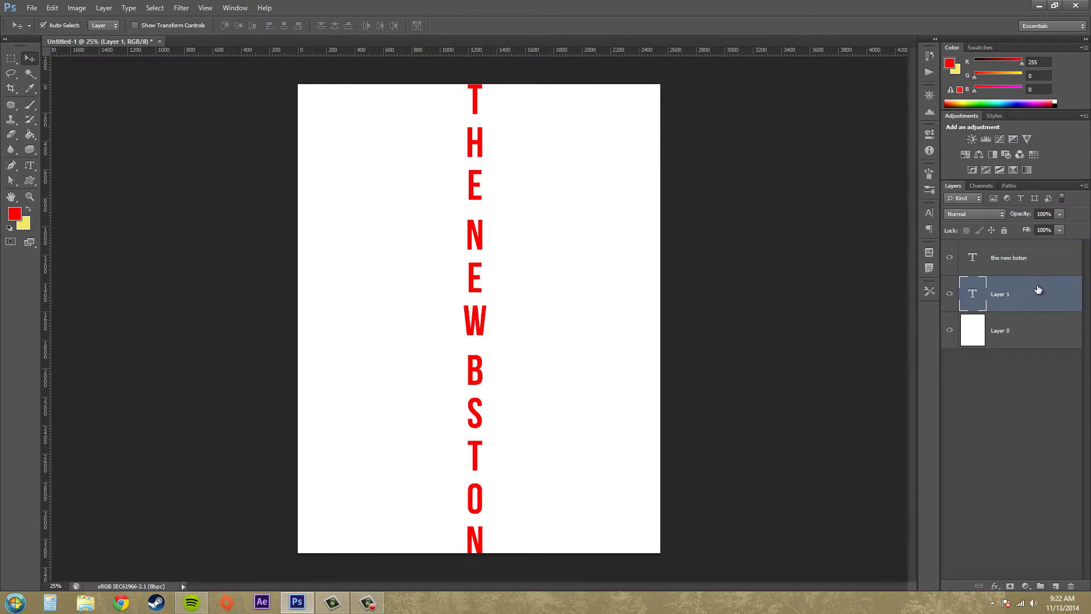
{"action": "key", "text": "Delete"}
{"action": "left_click", "coordinate": [1023, 265]}
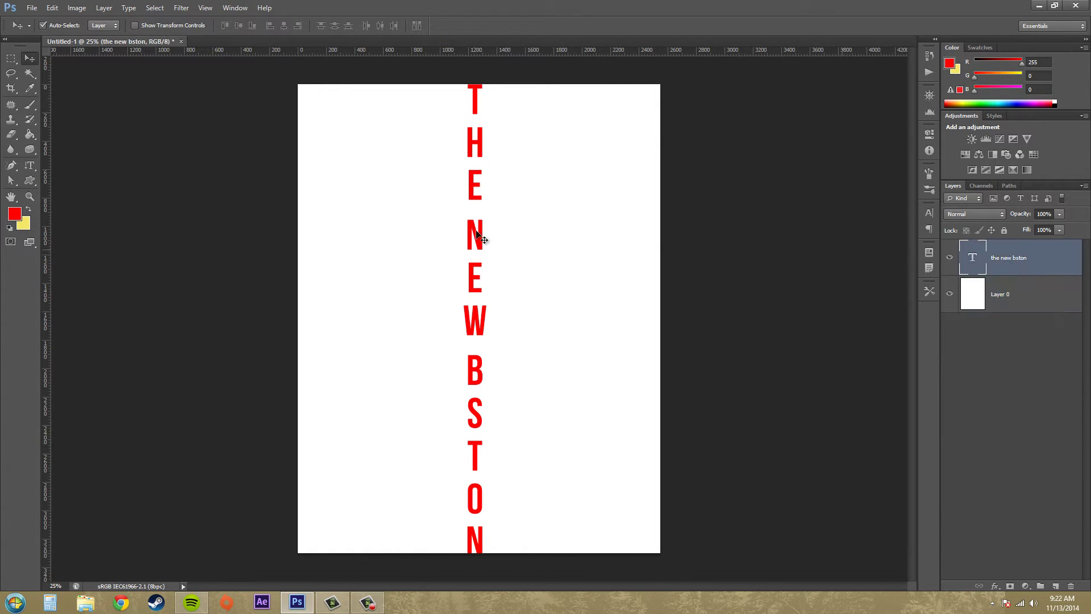
{"action": "left_click_drag", "start_coordinate": [29, 165], "coordinate": [71, 168]}
Delete the vertical text layer, then type 'BUCKYSROOM' and drag it to the page centre
{"action": "key", "text": "Delete"}
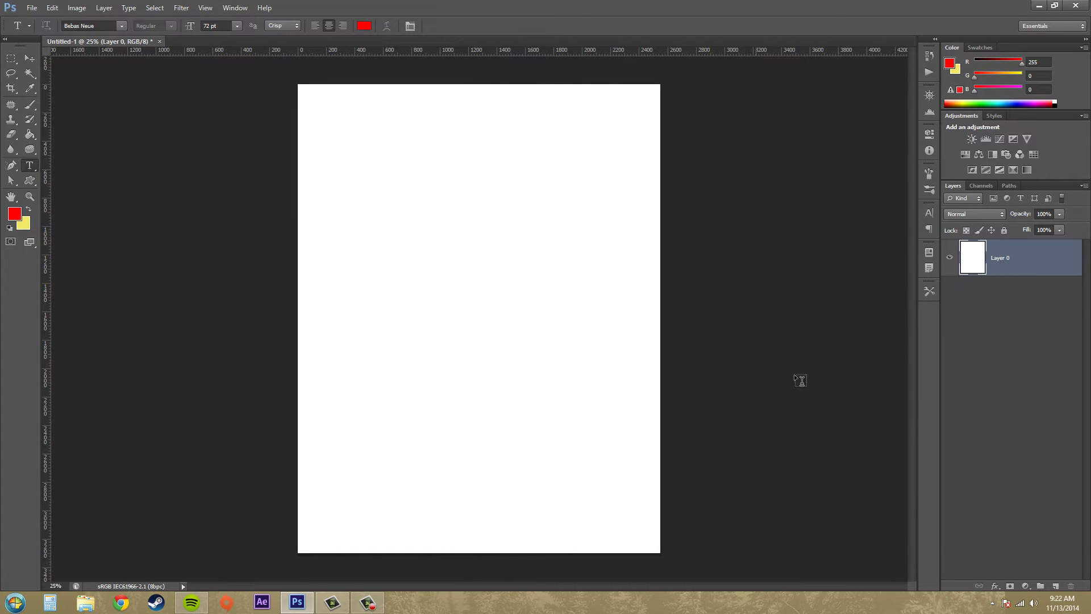
{"action": "left_click", "coordinate": [401, 253]}
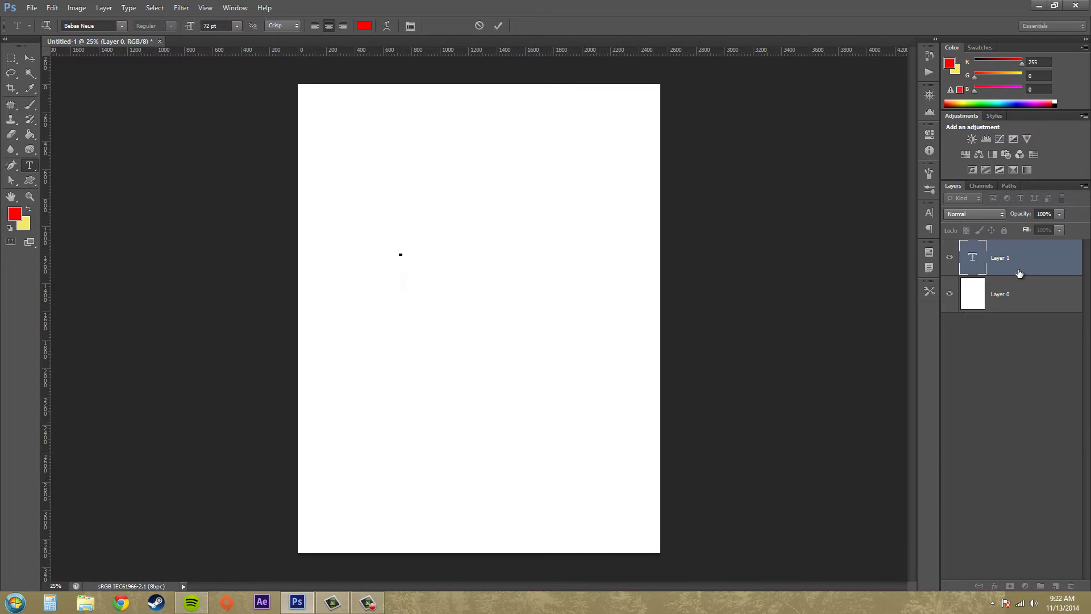
{"action": "type", "text": "BUCK"}
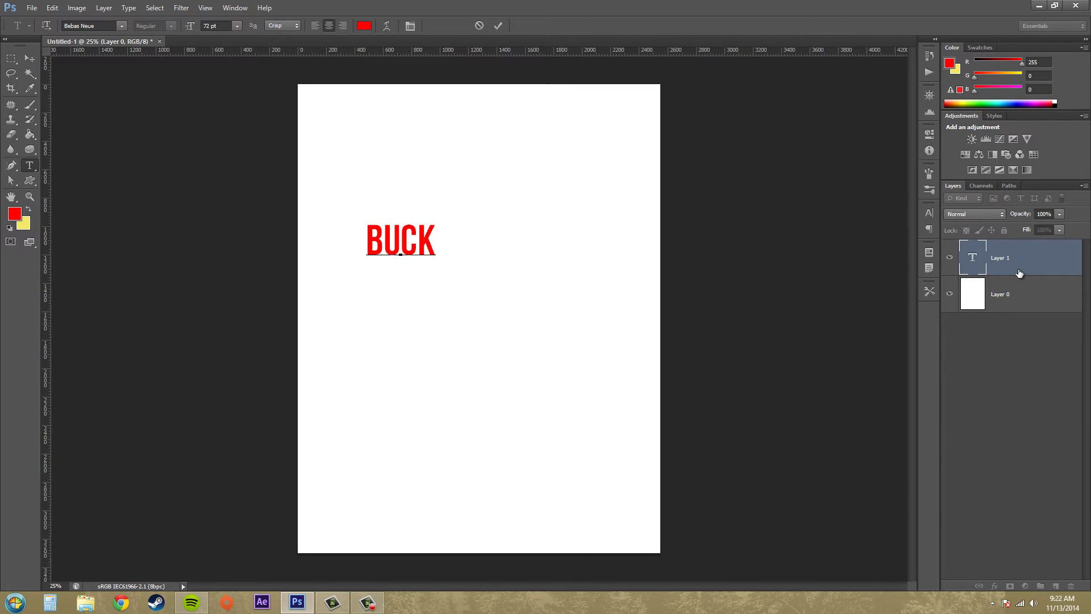
{"action": "type", "text": "YSROOM"}
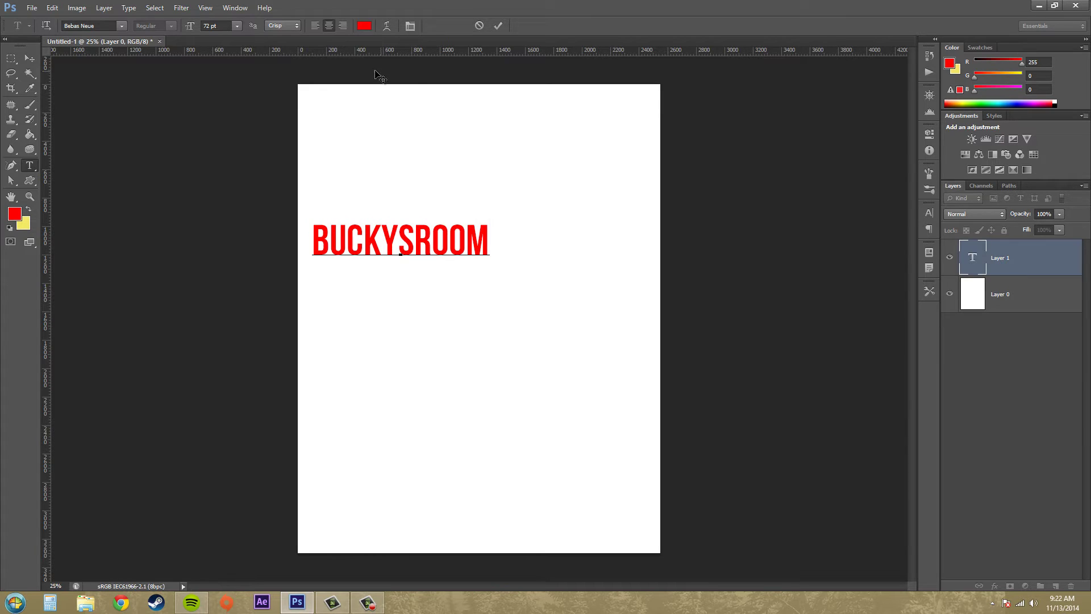
{"action": "left_click", "coordinate": [30, 58]}
{"action": "left_click_drag", "start_coordinate": [391, 255], "coordinate": [475, 263]}
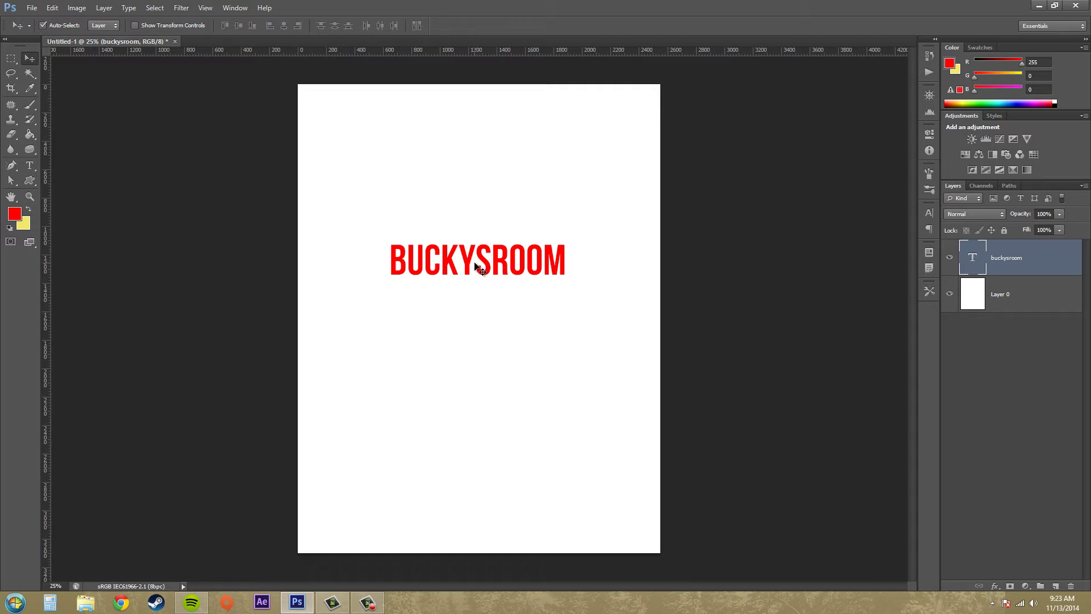
Add a paragraph text box below BUCKYSROOM with lines 'BLAH BLAH BLAH' and 'BHALHB ALH', then reposition it
{"action": "left_click", "coordinate": [30, 165]}
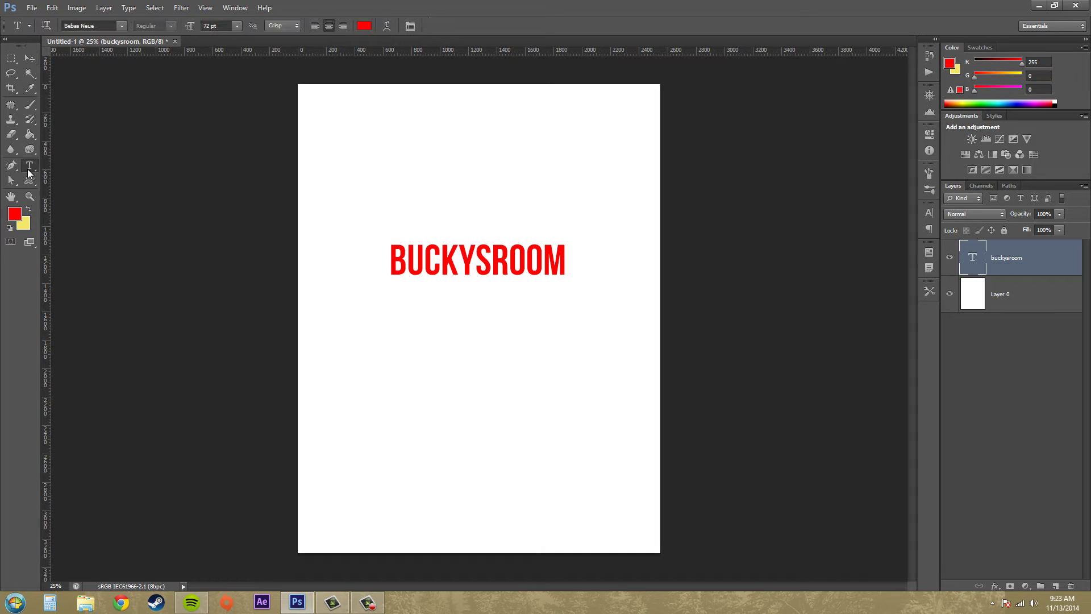
{"action": "left_click_drag", "start_coordinate": [390, 316], "coordinate": [578, 484]}
{"action": "type", "text": "BLAH BLAH BLAH"}
{"action": "key", "text": "Return"}
{"action": "type", "text": "BHALHB ALH"}
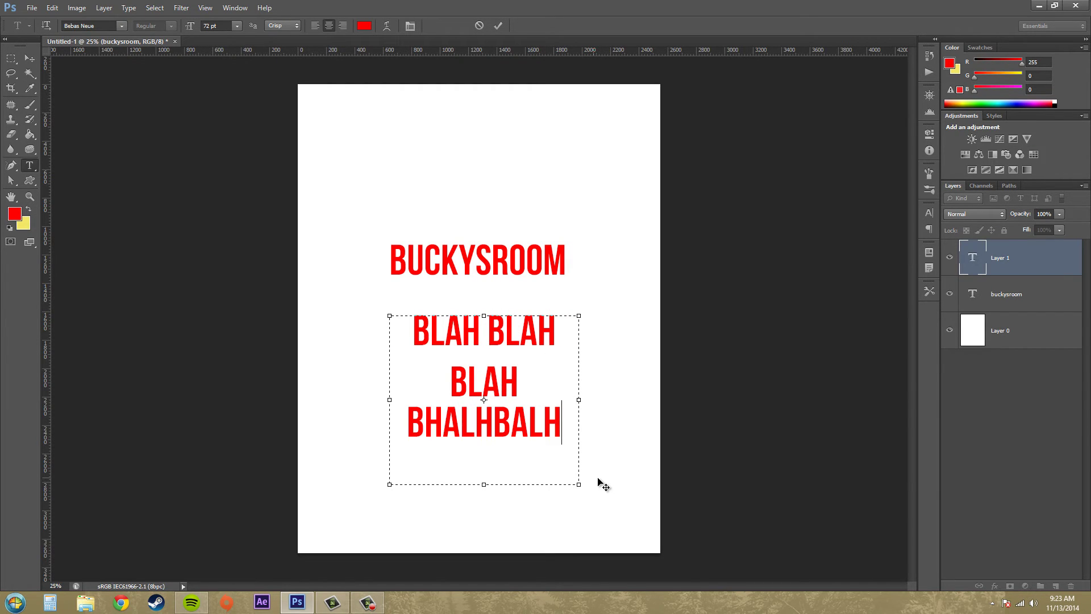
{"action": "key", "text": "Return"}
{"action": "left_click", "coordinate": [30, 58]}
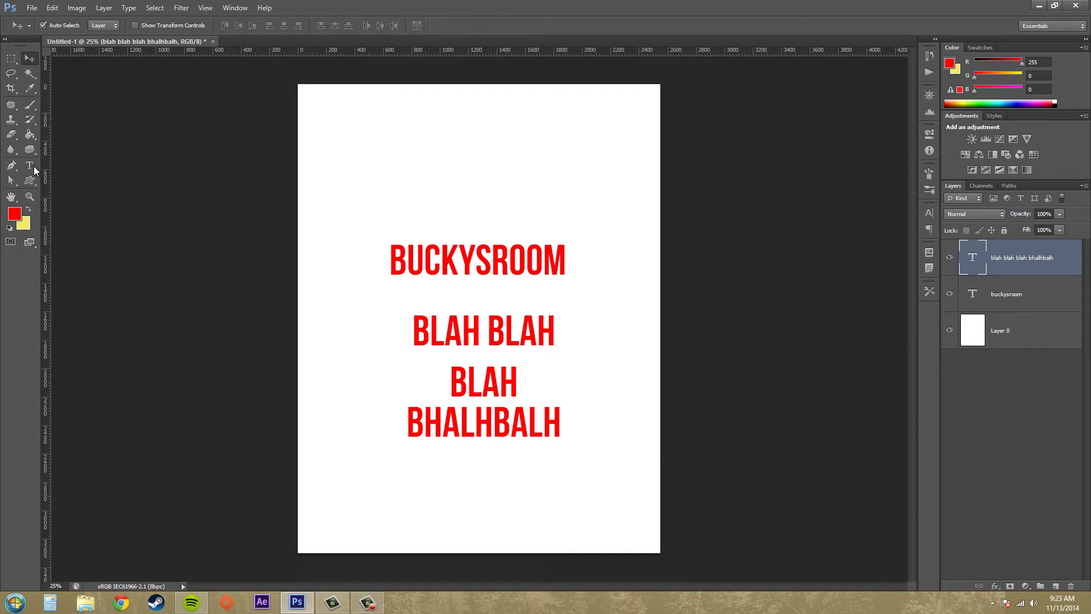
{"action": "left_click", "coordinate": [31, 166]}
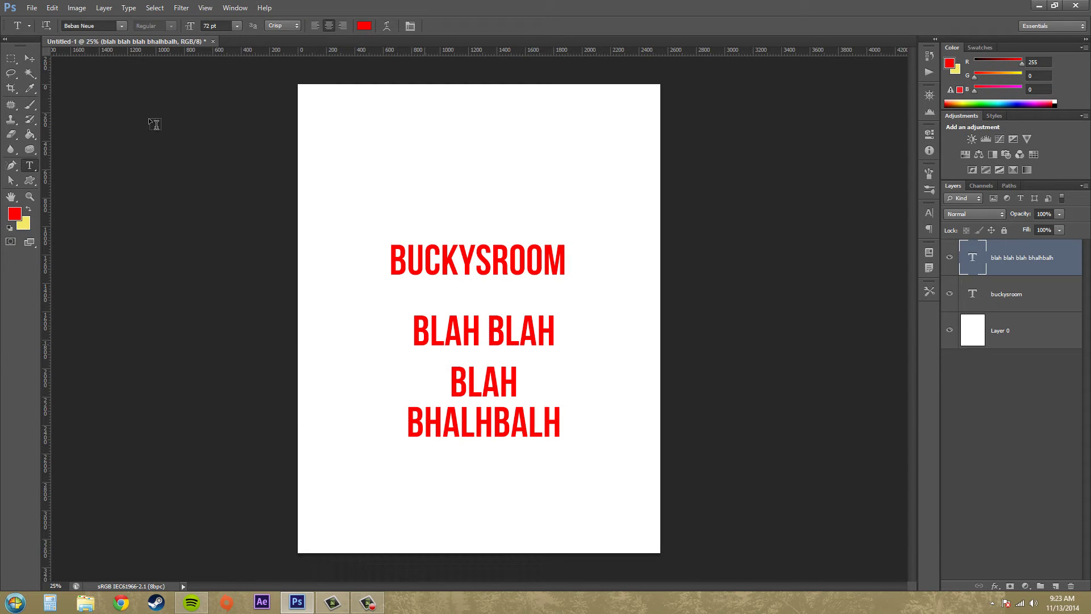
{"action": "key", "text": "v"}
{"action": "left_click_drag", "start_coordinate": [449, 358], "coordinate": [464, 340]}
Draw a three-point curved path with the Pen tool above the text
{"action": "left_click", "coordinate": [28, 167]}
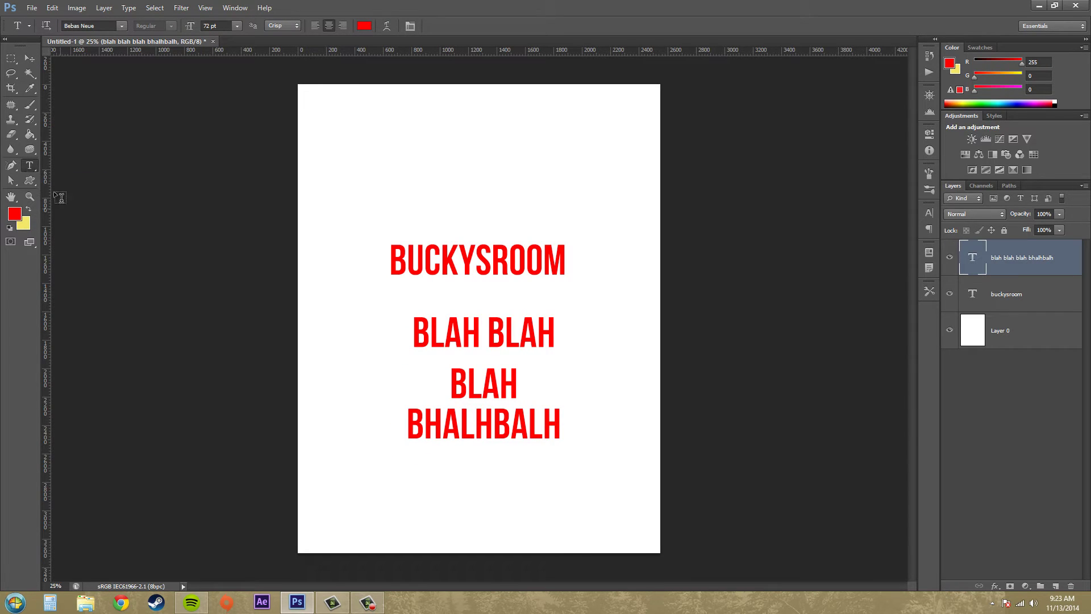
{"action": "left_click", "coordinate": [12, 166]}
{"action": "right_click", "coordinate": [12, 169]}
{"action": "left_click", "coordinate": [46, 162]}
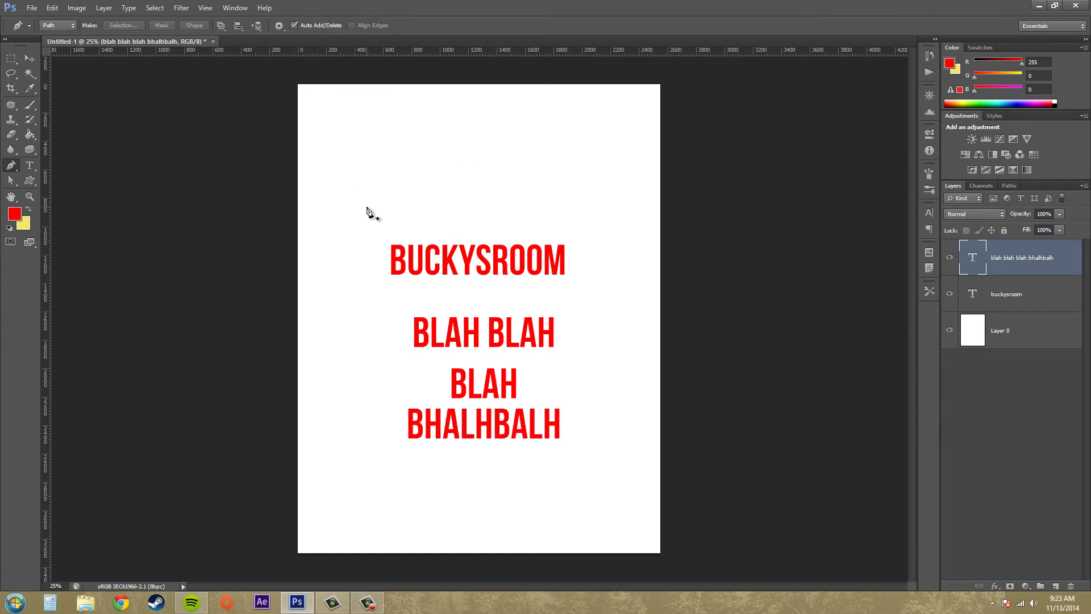
{"action": "left_click_drag", "start_coordinate": [367, 207], "coordinate": [390, 166]}
{"action": "left_click_drag", "start_coordinate": [476, 140], "coordinate": [503, 166]}
{"action": "left_click_drag", "start_coordinate": [565, 215], "coordinate": [606, 199]}
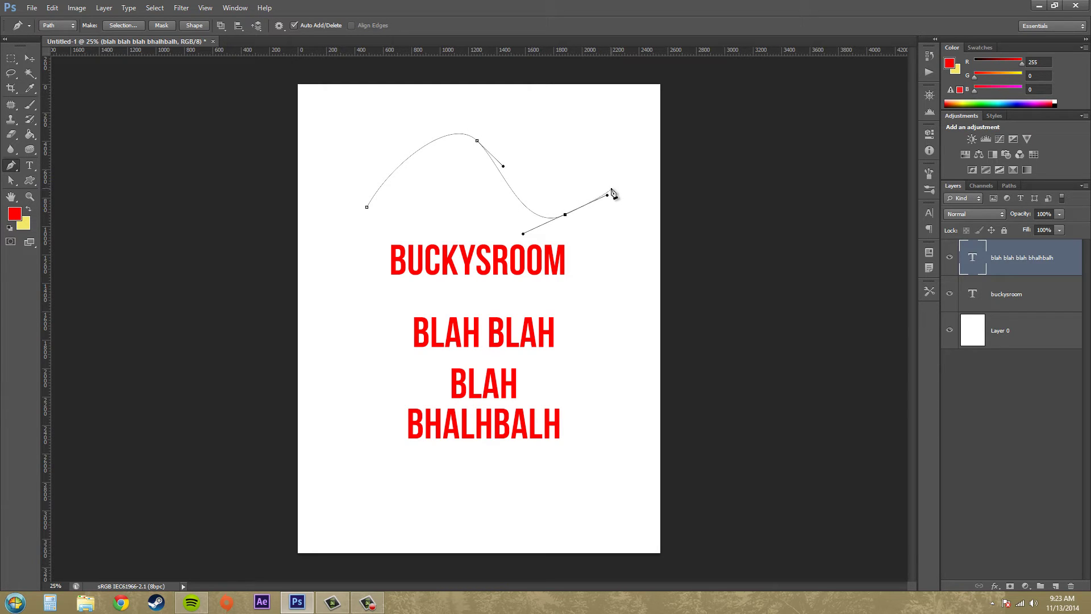
{"action": "key", "text": "Delete"}
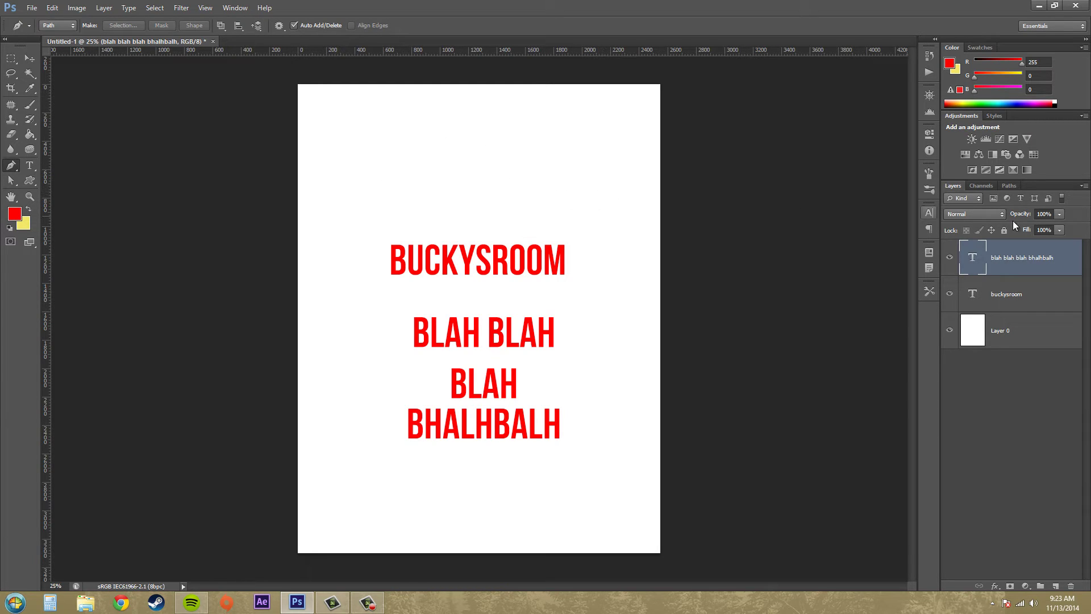
Type 'HELLO' along the curved work path, undoing an accidental move afterwards
{"action": "left_click", "coordinate": [1009, 185]}
{"action": "left_click", "coordinate": [983, 211]}
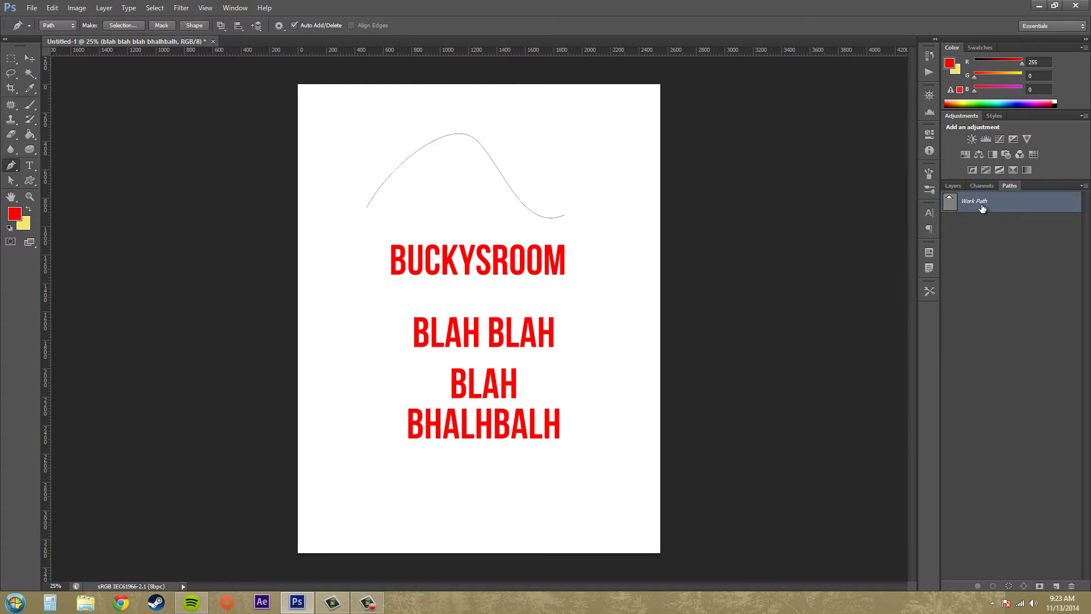
{"action": "left_click", "coordinate": [30, 170]}
{"action": "left_click", "coordinate": [30, 168]}
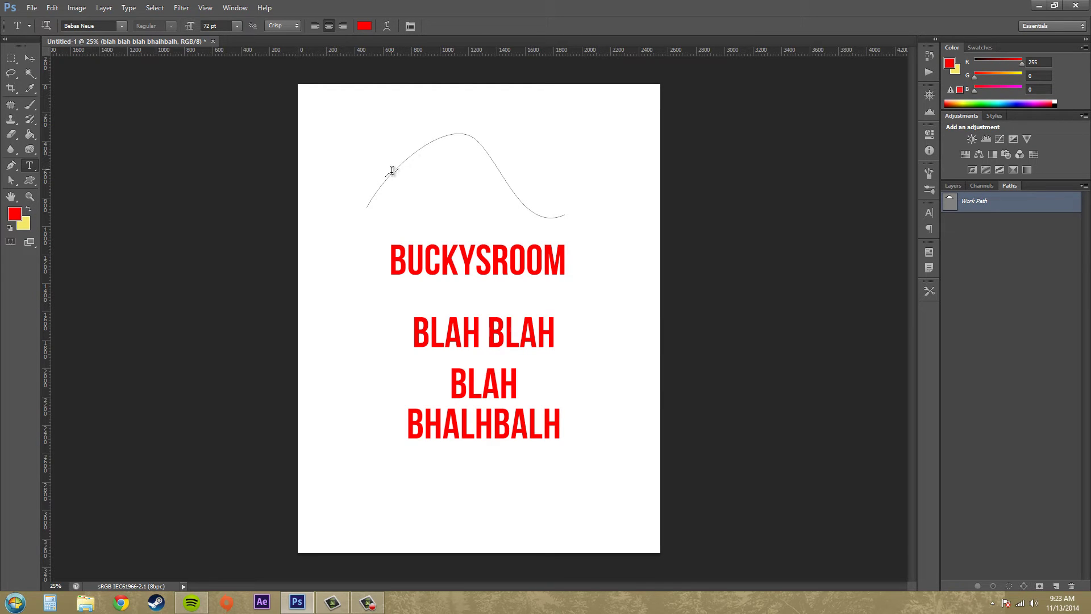
{"action": "left_click", "coordinate": [391, 174]}
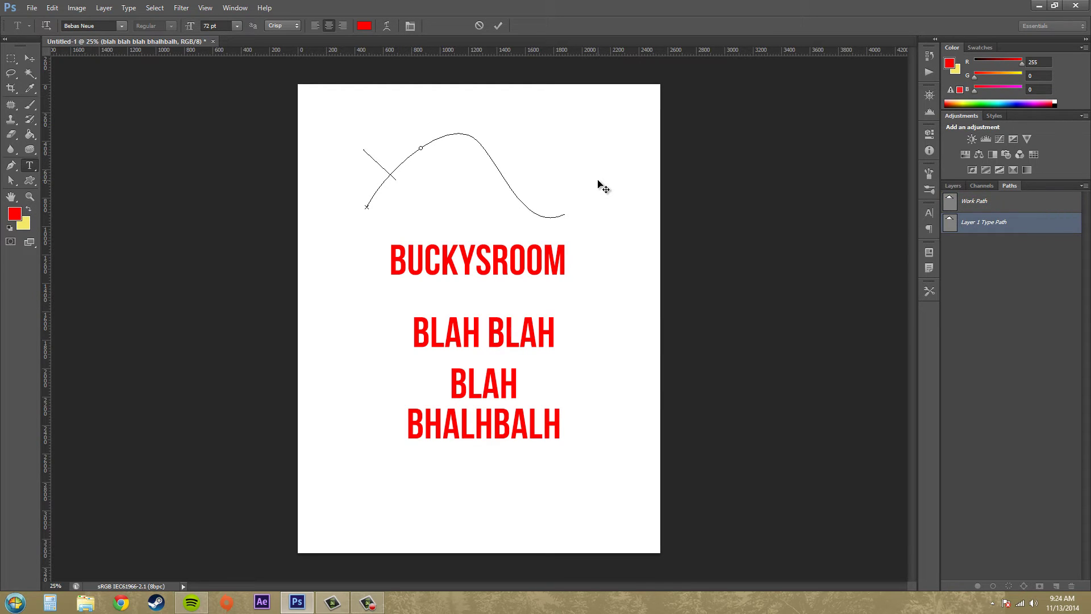
{"action": "type", "text": "HELLO"}
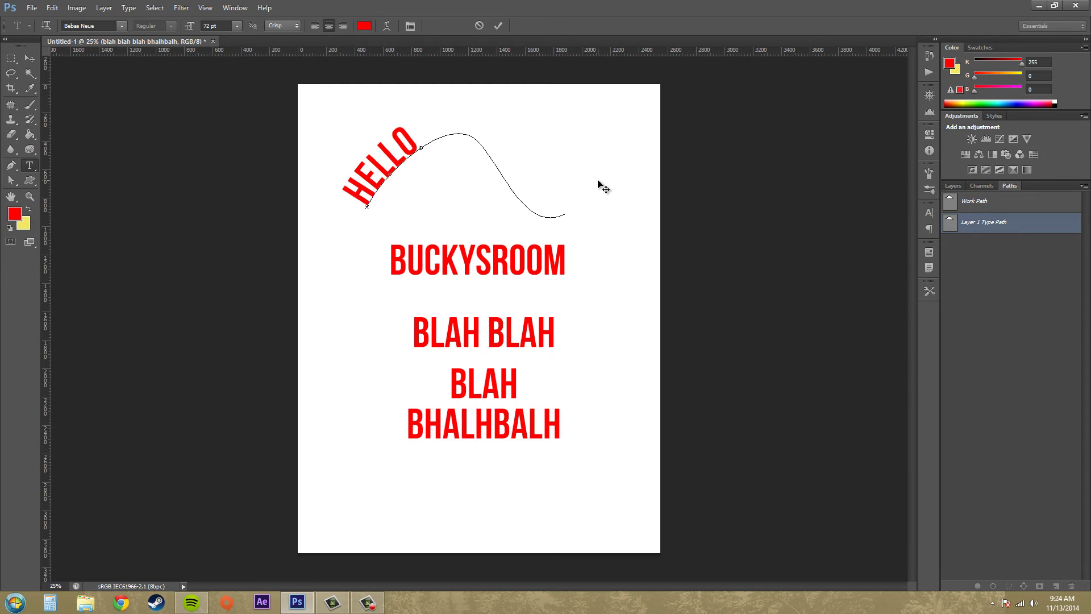
{"action": "key", "text": "BackSpace"}
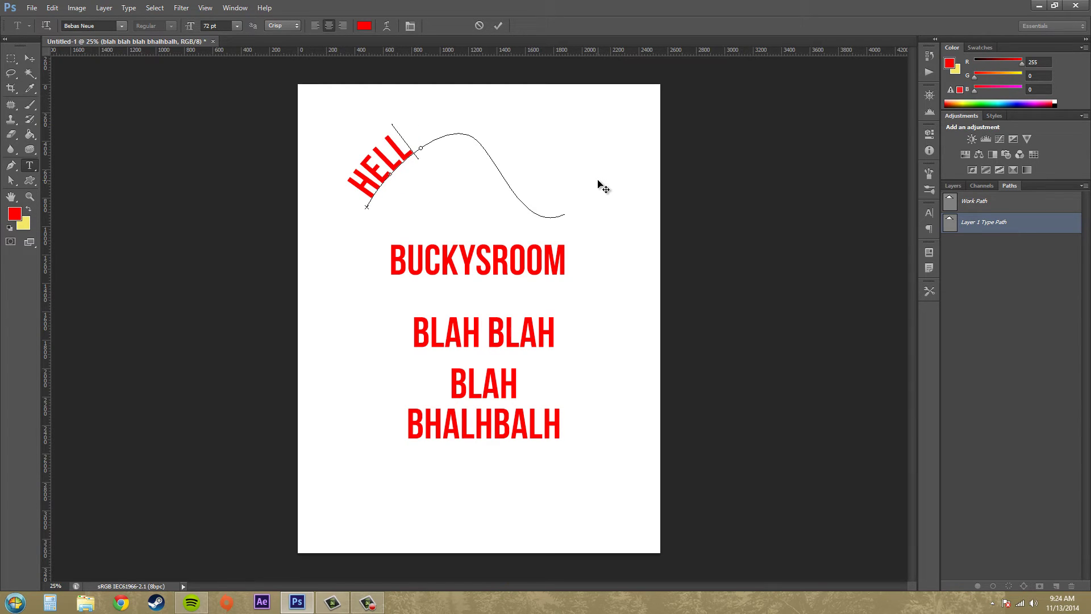
{"action": "type", "text": "O"}
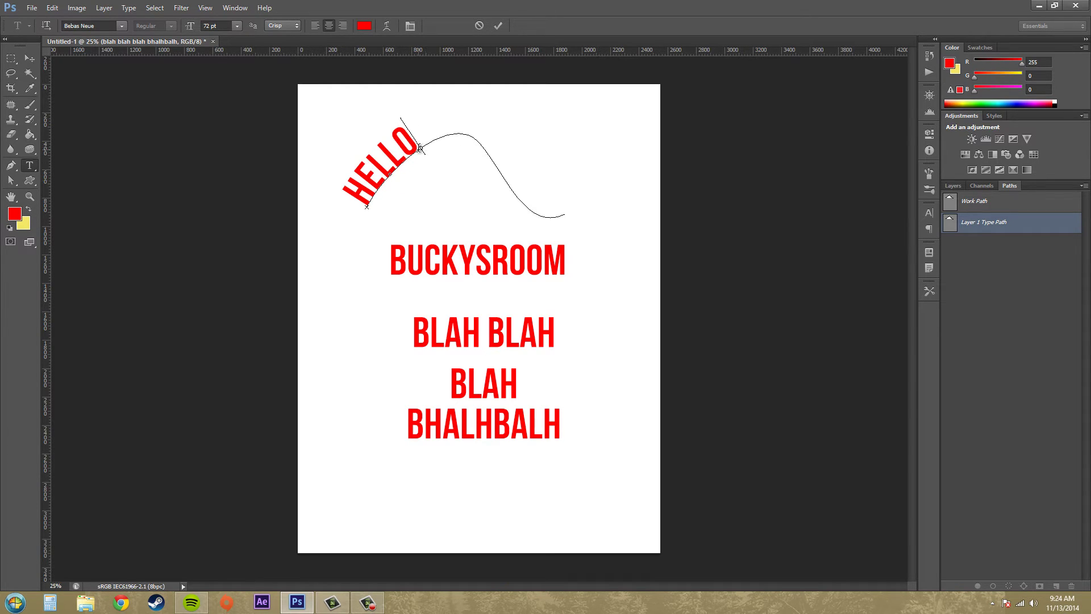
{"action": "left_click", "coordinate": [29, 58]}
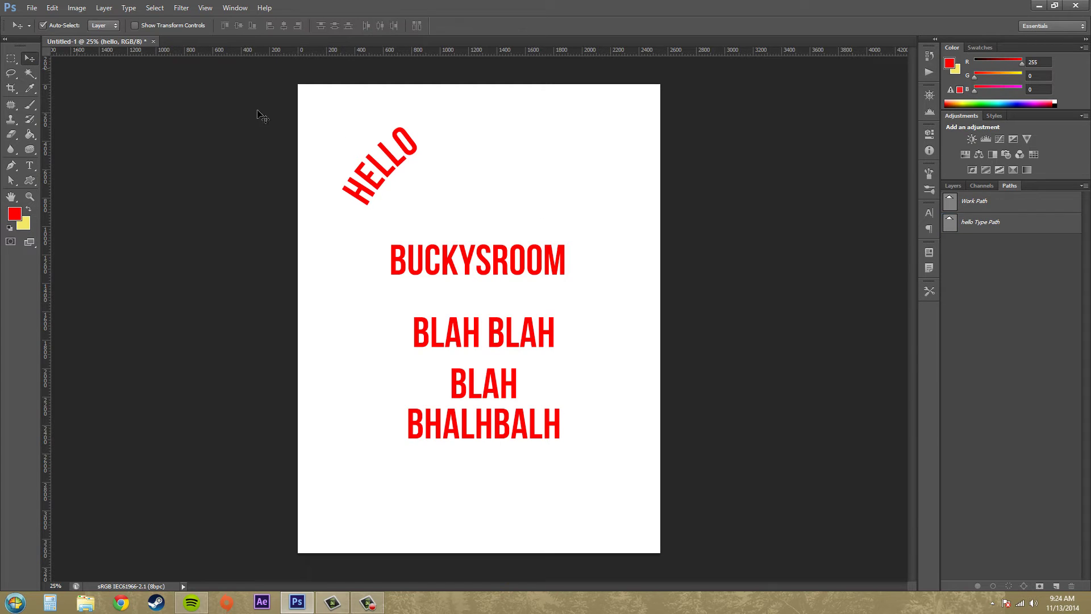
{"action": "left_click_drag", "start_coordinate": [435, 142], "coordinate": [463, 124]}
{"action": "key", "text": "ctrl+z"}
Type 'PATH2' on the right part of the curved work path
{"action": "left_click", "coordinate": [429, 147]}
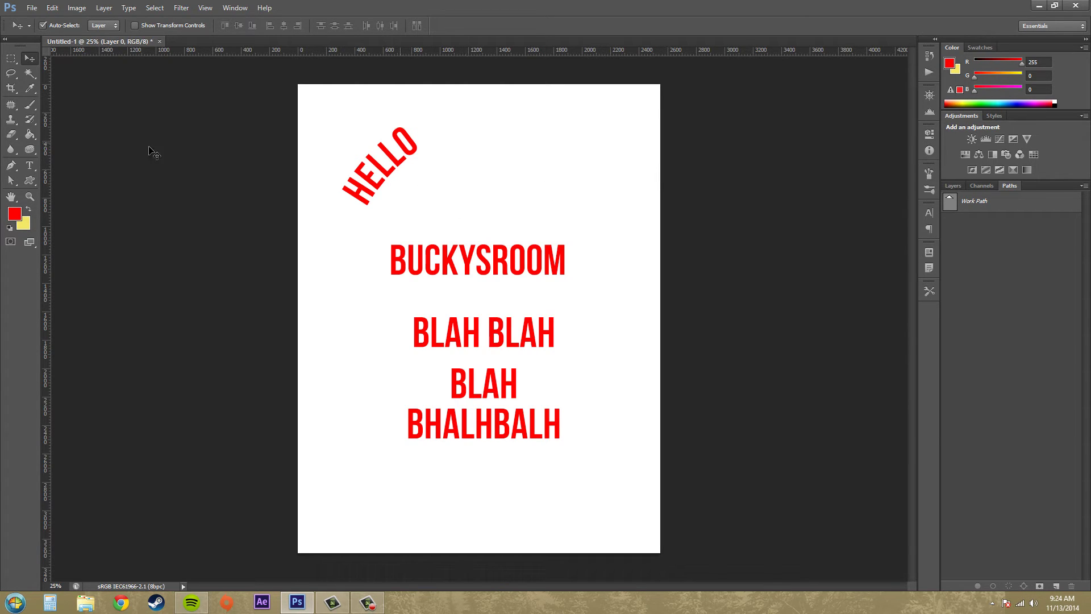
{"action": "left_click", "coordinate": [29, 165]}
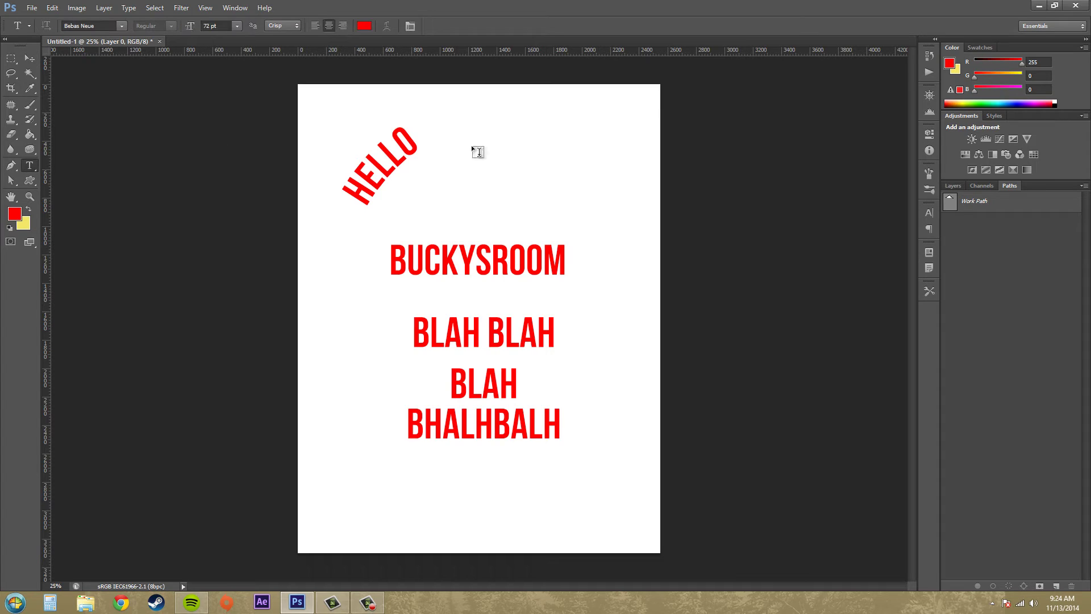
{"action": "left_click", "coordinate": [1002, 204]}
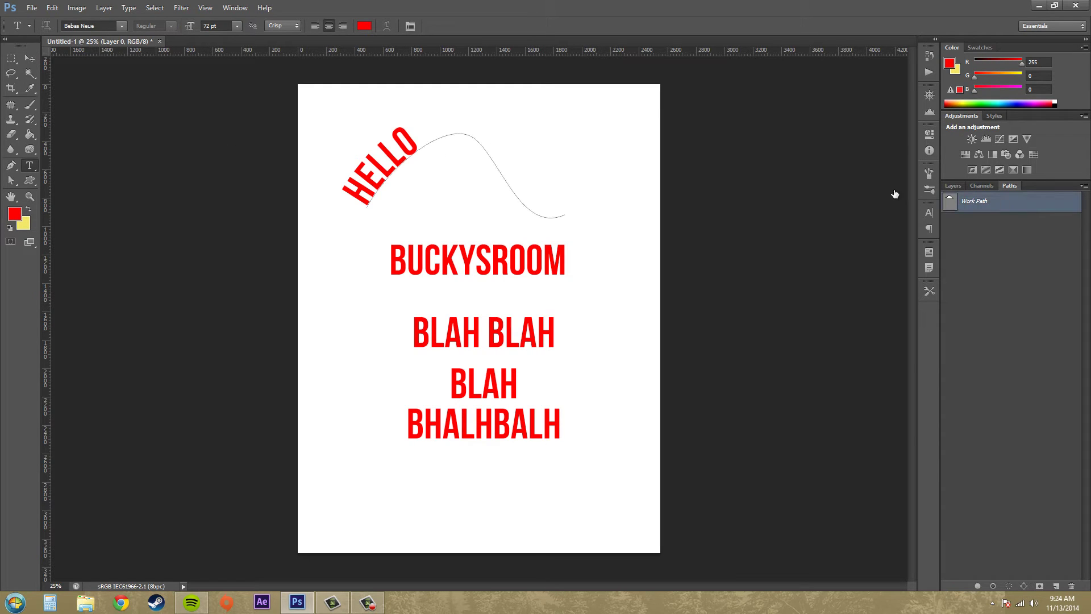
{"action": "left_click", "coordinate": [513, 194]}
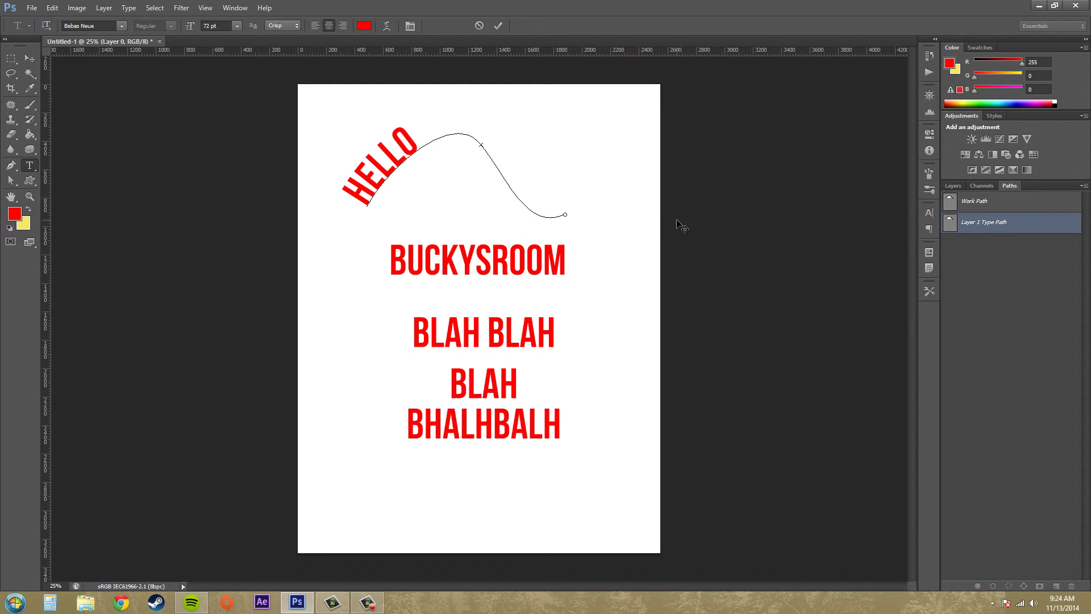
{"action": "type", "text": "PATH2"}
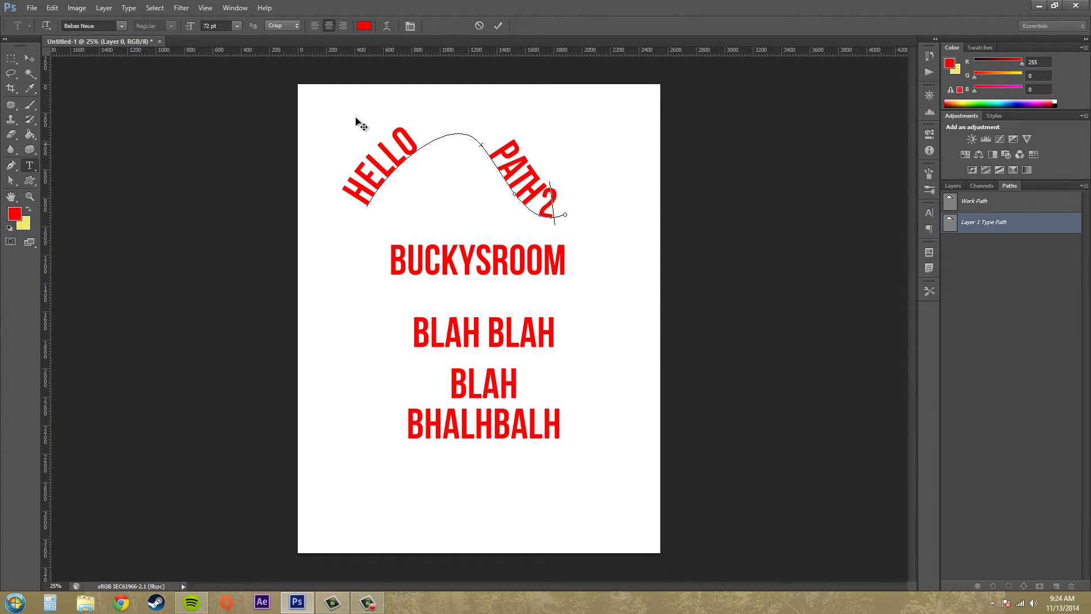
Commit the PATH2 text and inspect its text path and the original work path in Paths
{"action": "left_click", "coordinate": [30, 58]}
{"action": "left_click", "coordinate": [1014, 225]}
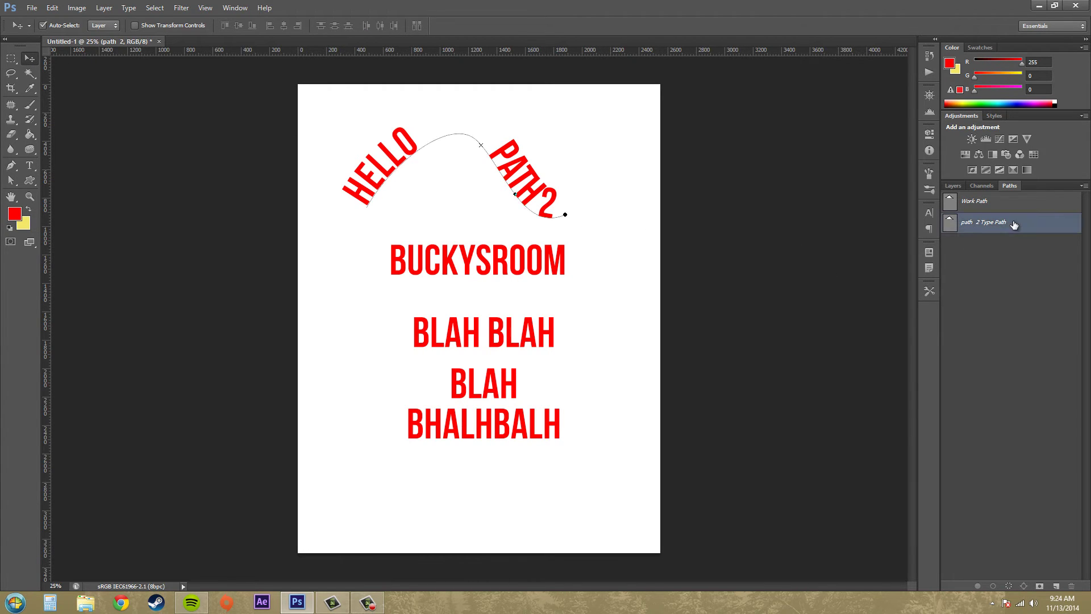
{"action": "left_click", "coordinate": [1016, 260]}
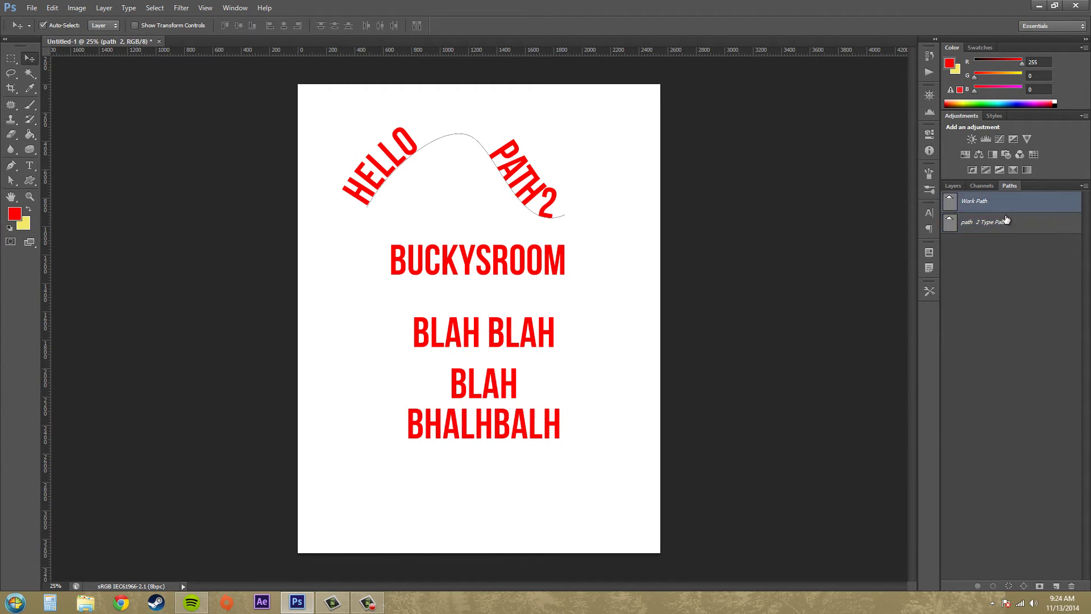
{"action": "left_click", "coordinate": [1008, 229]}
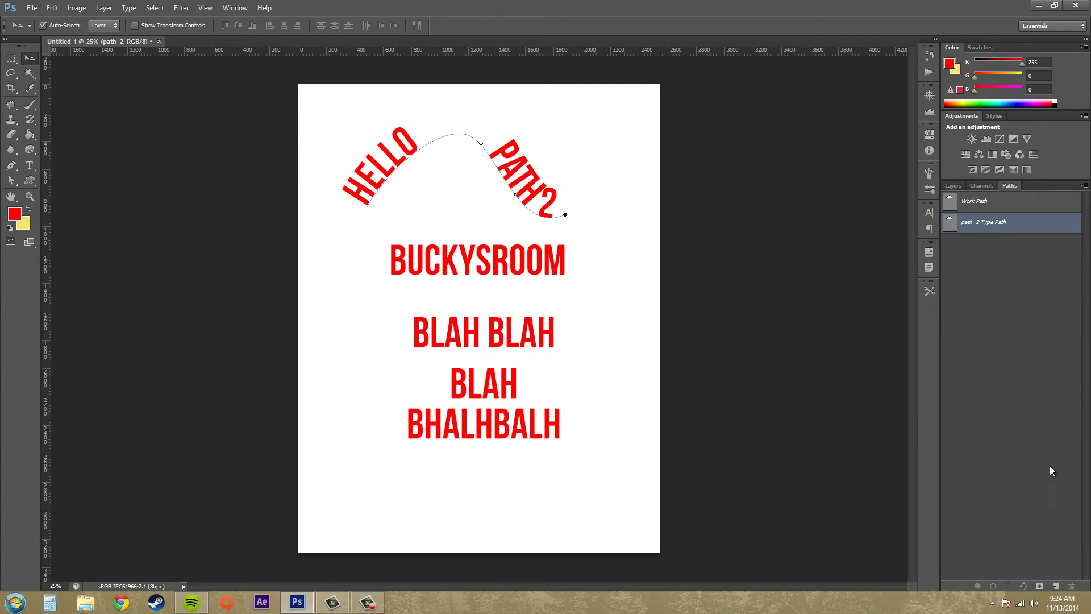
Drag the path 2, hello and blah blah text layers onto the trash icon
{"action": "left_click", "coordinate": [954, 187]}
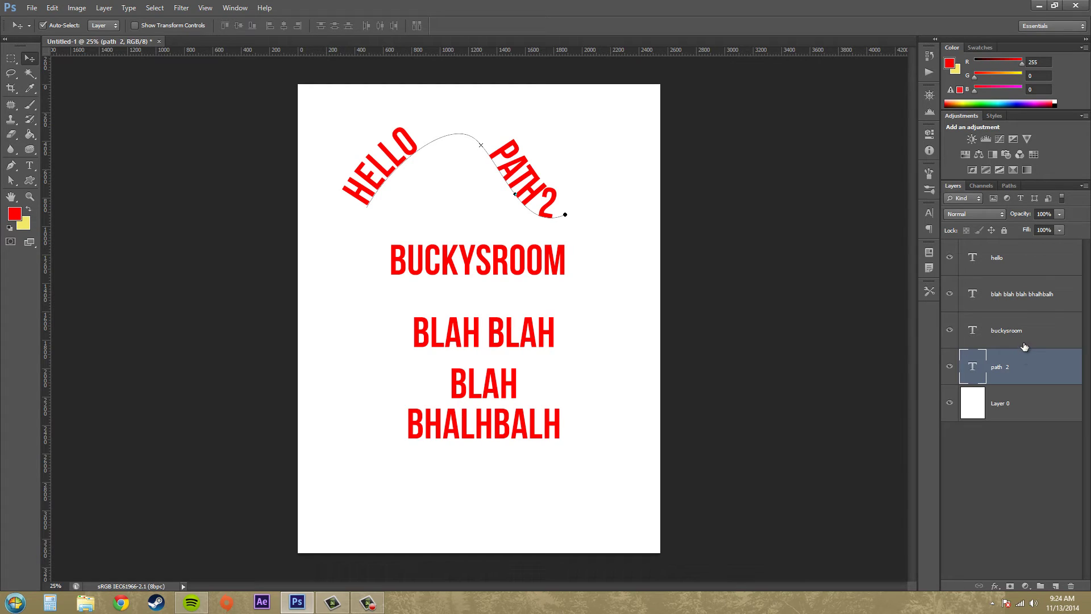
{"action": "left_click_drag", "start_coordinate": [1027, 362], "coordinate": [1070, 586]}
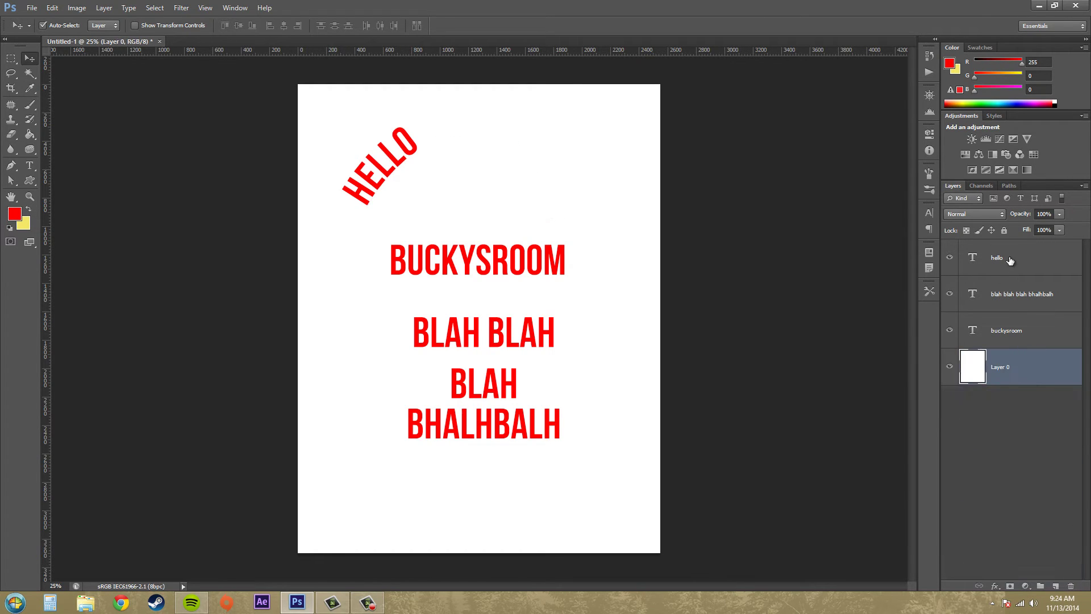
{"action": "left_click_drag", "start_coordinate": [1010, 259], "coordinate": [1070, 586]}
{"action": "left_click", "coordinate": [1011, 293]}
{"action": "left_click_drag", "start_coordinate": [1023, 263], "coordinate": [1071, 586]}
{"action": "key", "text": "F10"}
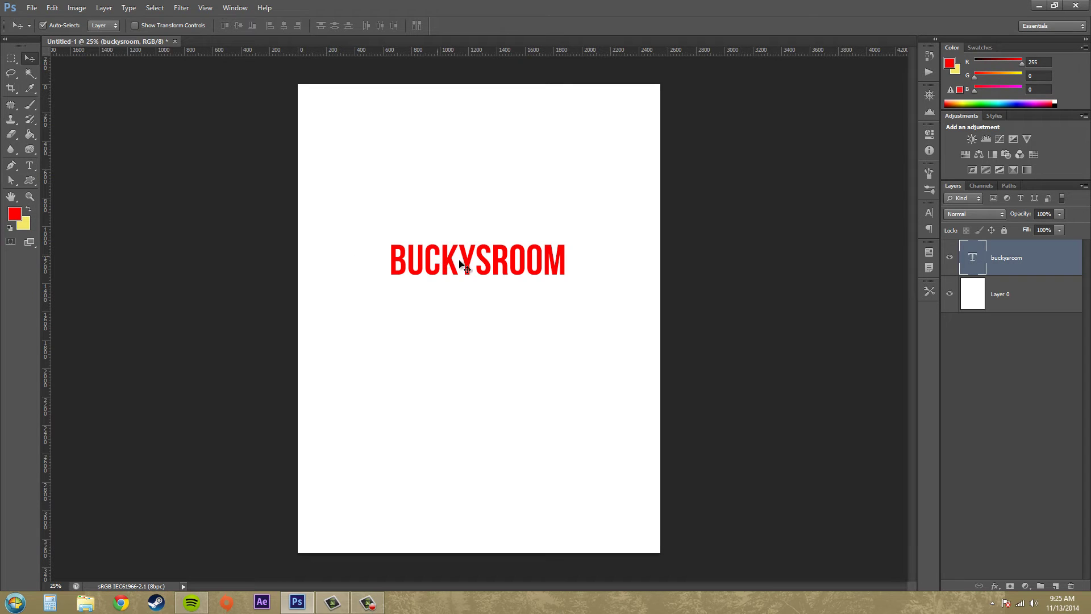
Start editing BUCKYSROOM with the Type tool, removing stray typed characters, keeping Bebas Neue
{"action": "left_click", "coordinate": [34, 166]}
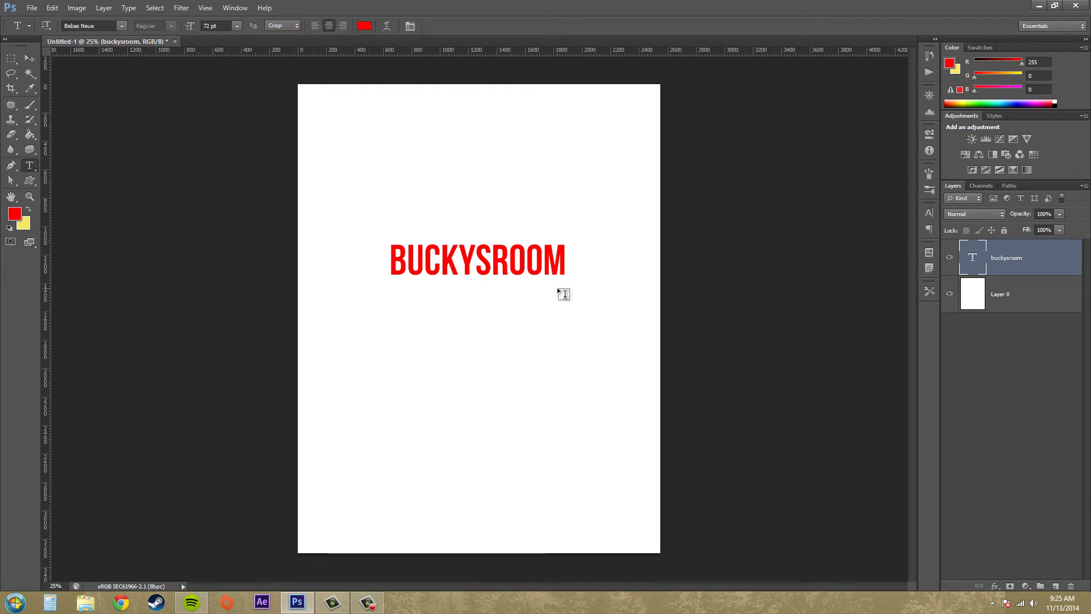
{"action": "left_click", "coordinate": [471, 254]}
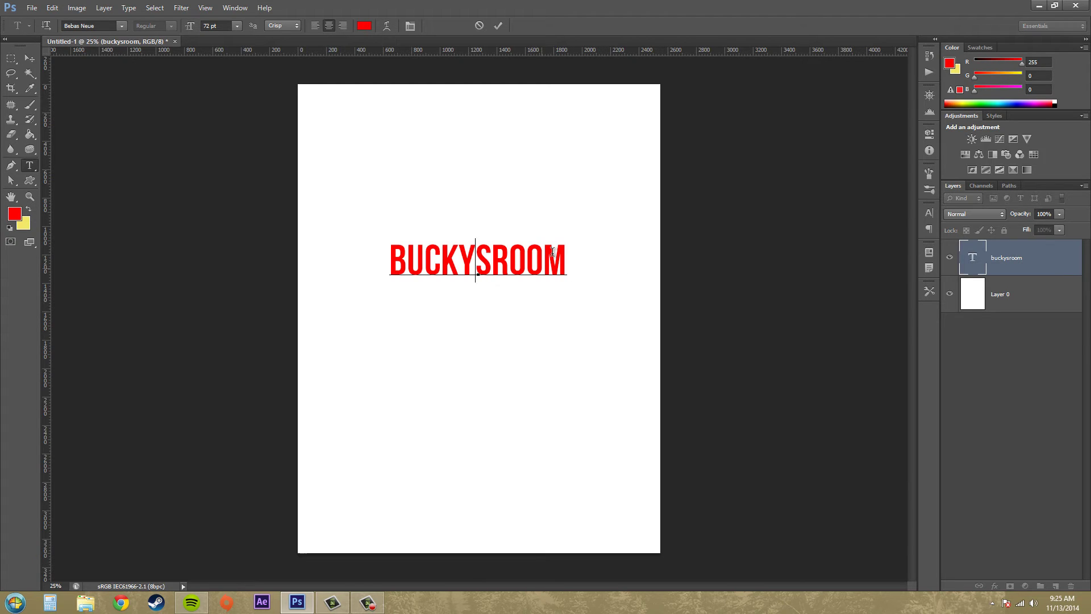
{"action": "type", "text": "afad"}
{"action": "key", "text": "BackSpace"}
{"action": "key", "text": "BackSpace"}
{"action": "key", "text": "BackSpace"}
{"action": "key", "text": "BackSpace"}
{"action": "key", "text": "BackSpace"}
{"action": "left_click", "coordinate": [121, 25]}
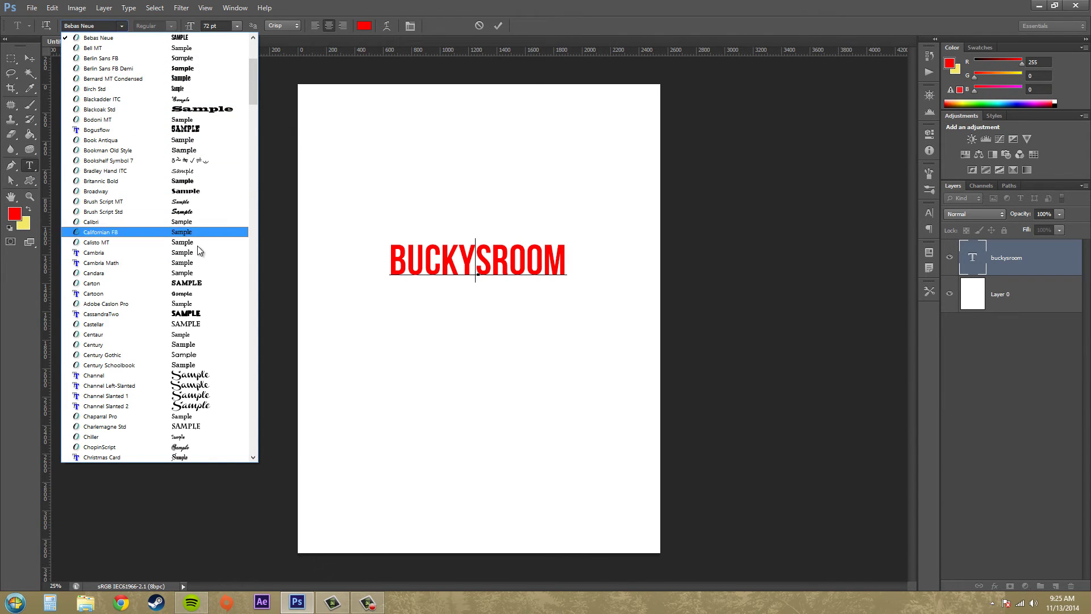
{"action": "left_click", "coordinate": [127, 37]}
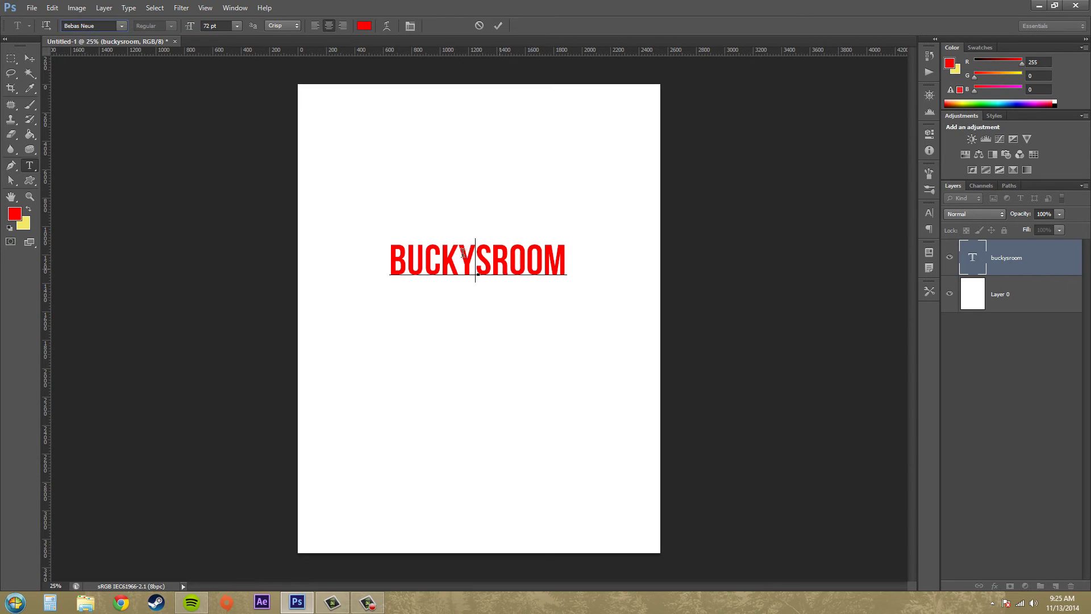
Try Bell MT and then Berlin Sans FB Demi on the selected BUCKYSROOM text
{"action": "left_click_drag", "start_coordinate": [390, 259], "coordinate": [569, 253]}
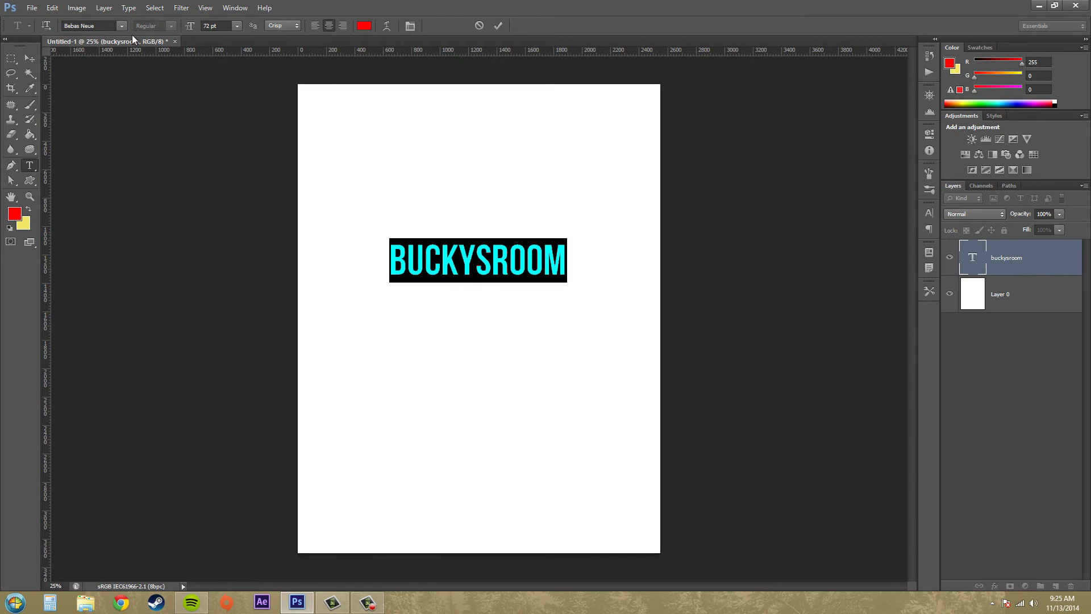
{"action": "left_click", "coordinate": [117, 27]}
{"action": "left_click", "coordinate": [107, 47]}
{"action": "left_click", "coordinate": [122, 28]}
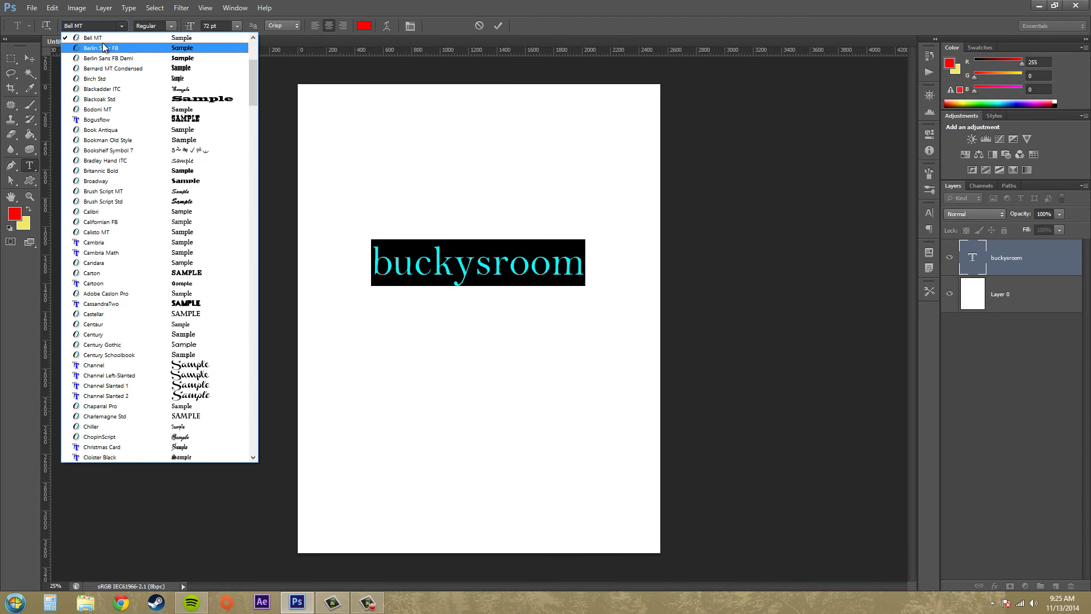
{"action": "left_click", "coordinate": [97, 27]}
{"action": "key", "text": "Down"}
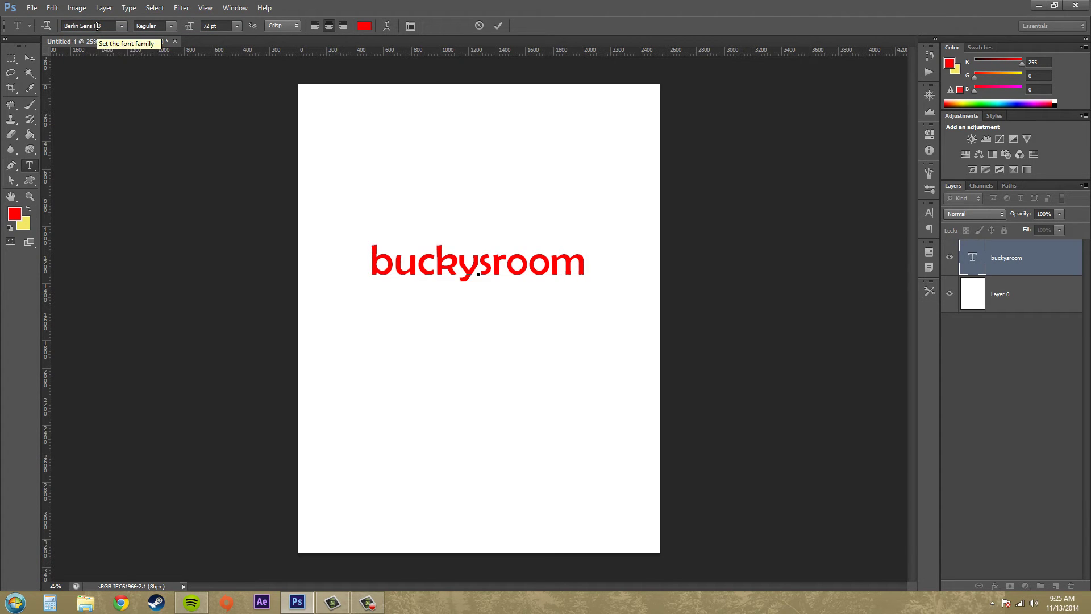
{"action": "left_click", "coordinate": [122, 25]}
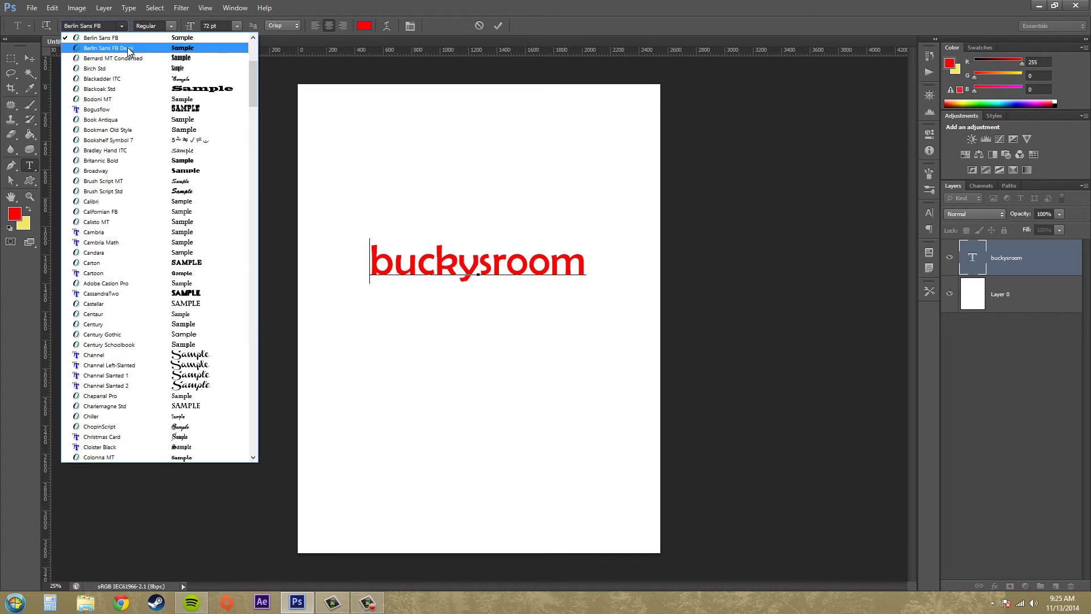
{"action": "left_click", "coordinate": [89, 48]}
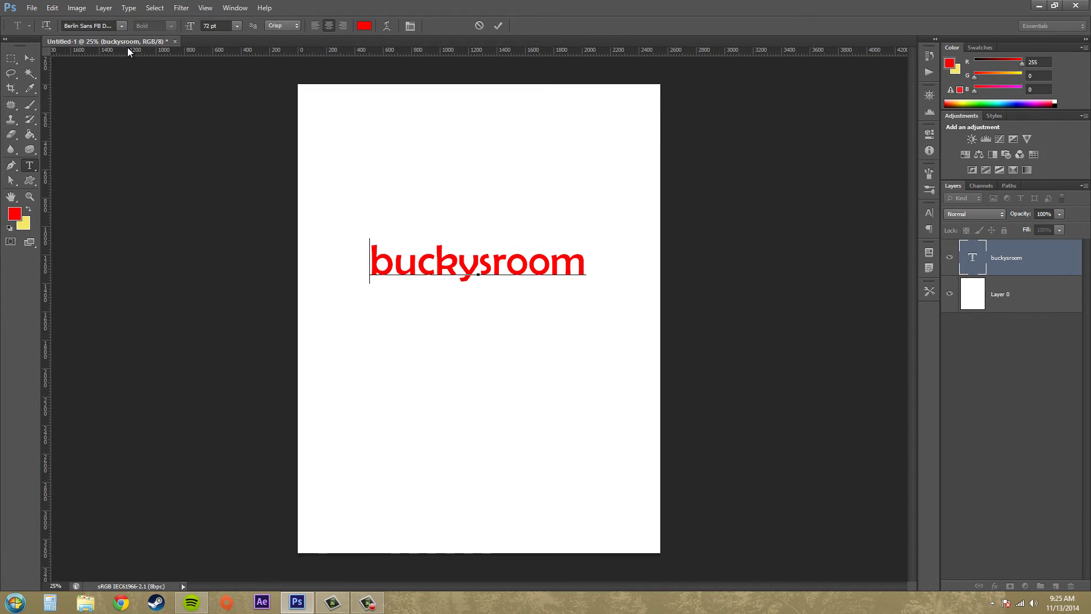
{"action": "key", "text": "End"}
Arrow-key through fonts past Blackoak Std and Bookman Old Style to Bogusflow
{"action": "left_click_drag", "start_coordinate": [368, 260], "coordinate": [647, 275]}
{"action": "left_click", "coordinate": [103, 24]}
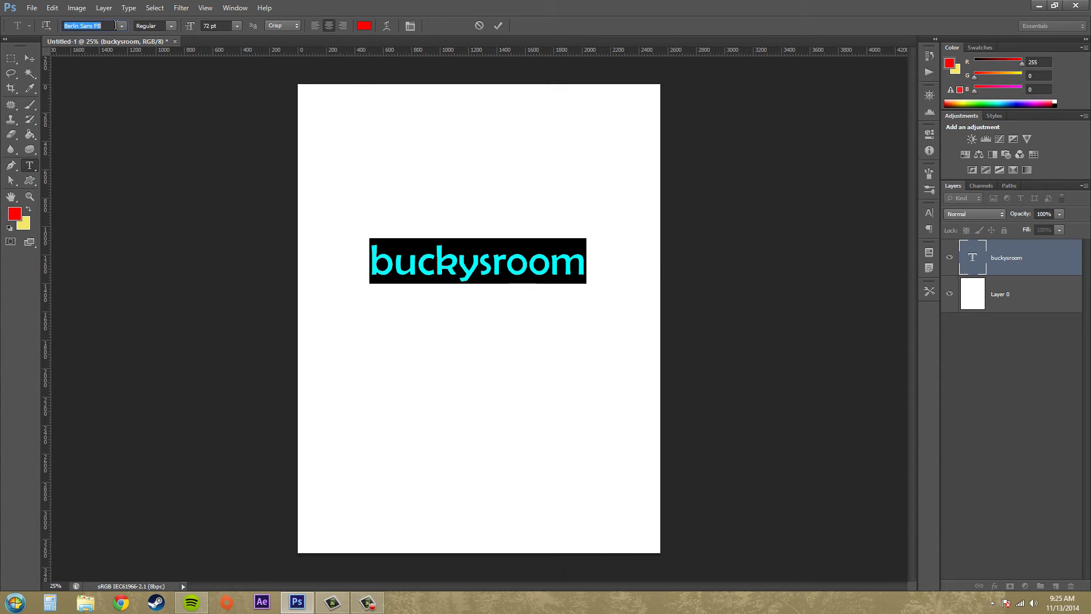
{"action": "key", "text": "Down"}
{"action": "key", "text": "Down"}
{"action": "key", "text": "Down"}
{"action": "key", "text": "Down"}
{"action": "key", "text": "Down"}
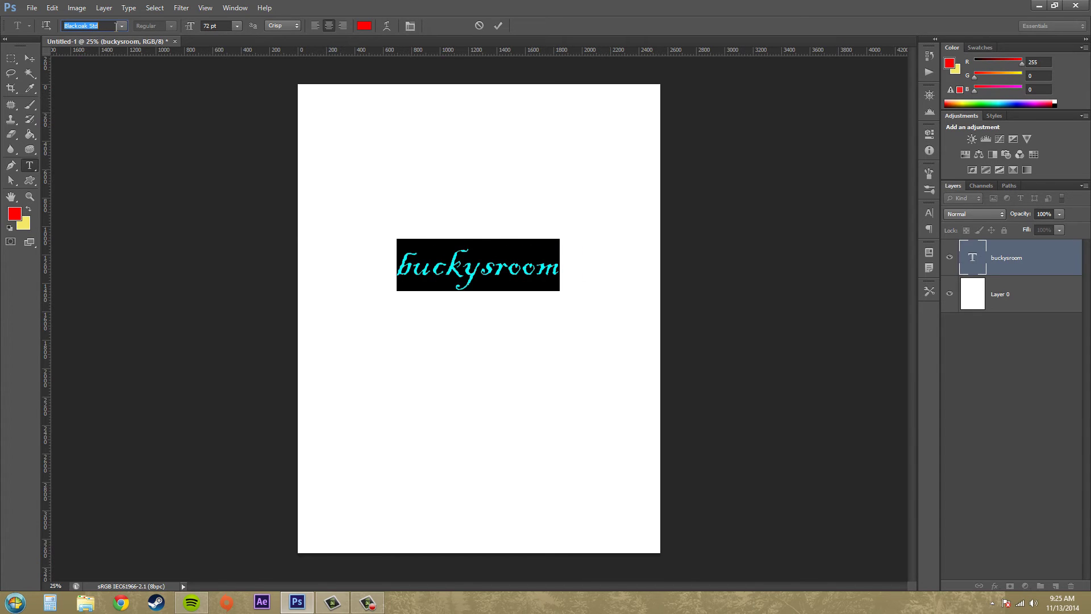
{"action": "key", "text": "Down"}
{"action": "key", "text": "Down"}
{"action": "key", "text": "Down"}
{"action": "key", "text": "Down"}
{"action": "key", "text": "Down"}
{"action": "key", "text": "Down"}
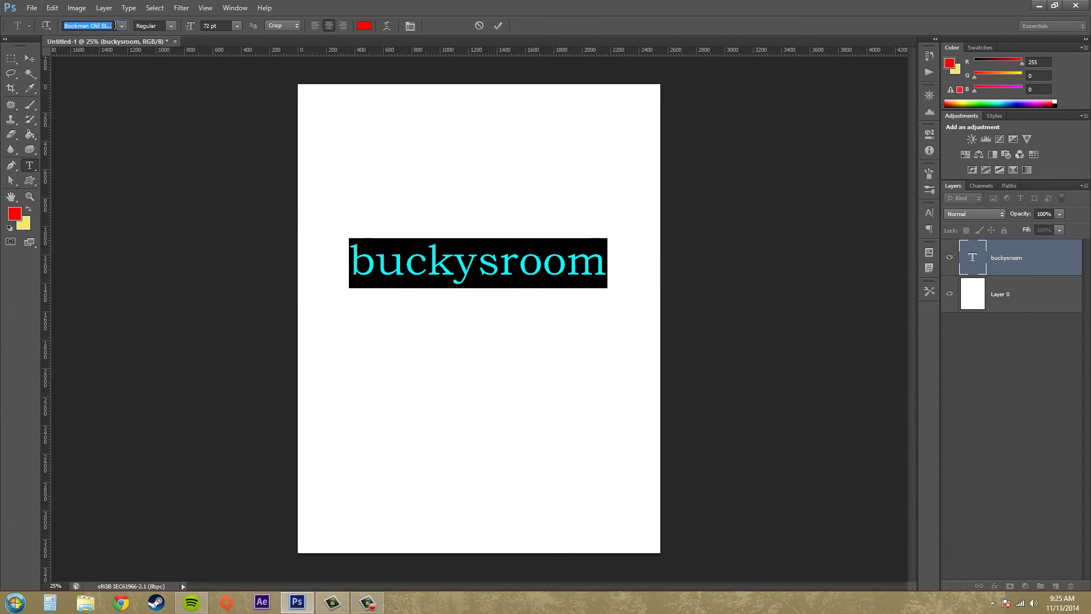
{"action": "key", "text": "Down"}
{"action": "key", "text": "Up"}
{"action": "key", "text": "Up"}
{"action": "key", "text": "Up"}
{"action": "key", "text": "Up"}
{"action": "key", "text": "Up"}
{"action": "key", "text": "Up"}
{"action": "key", "text": "Up"}
{"action": "key", "text": "Down"}
{"action": "key", "text": "Down"}
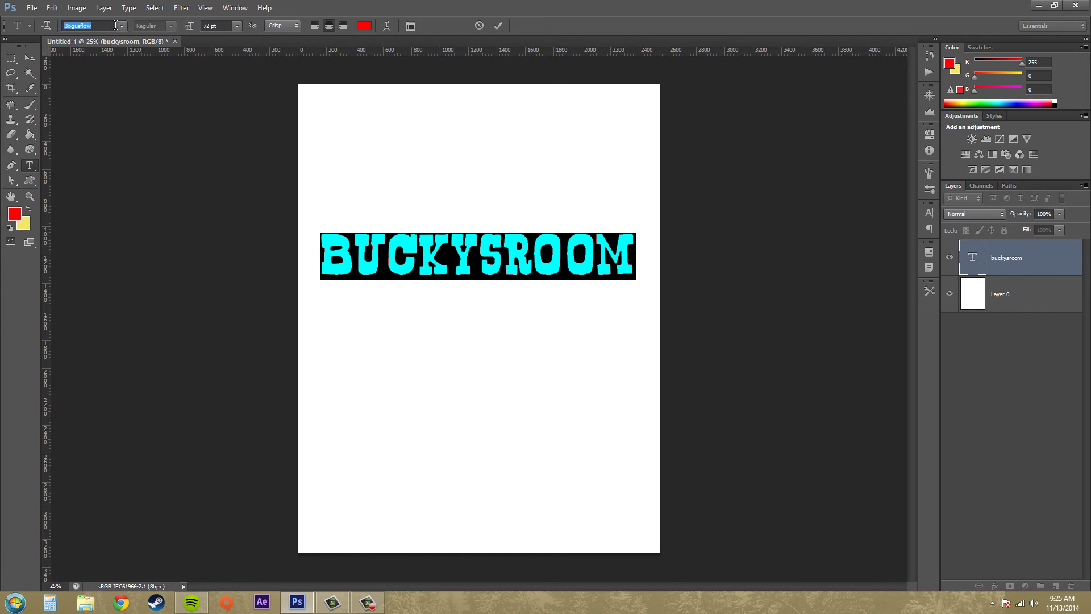
{"action": "left_click", "coordinate": [188, 26]}
{"action": "left_click", "coordinate": [477, 246]}
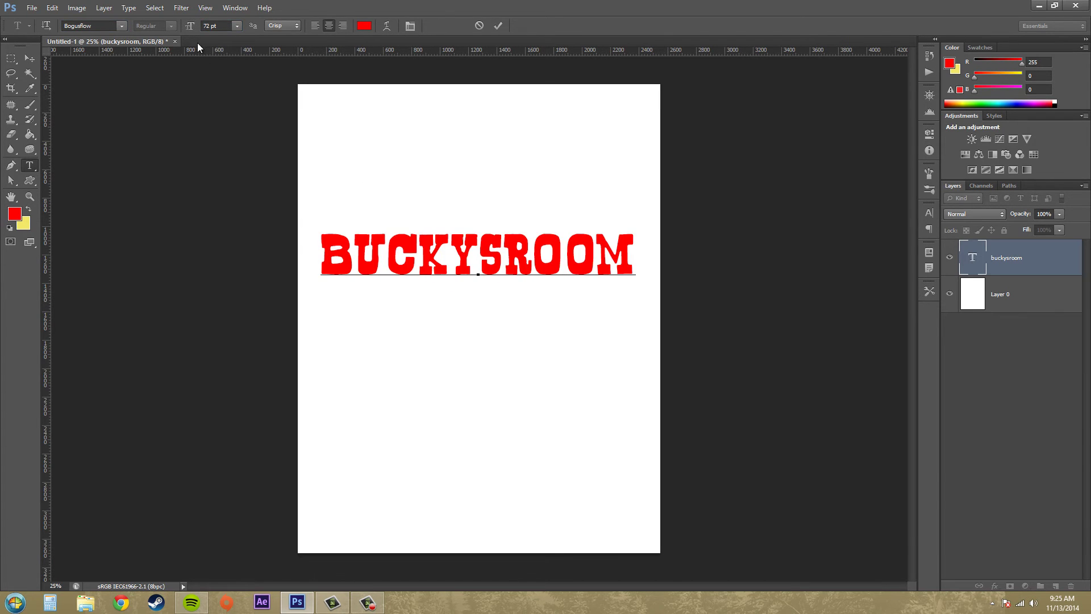
{"action": "left_click_drag", "start_coordinate": [323, 250], "coordinate": [627, 244]}
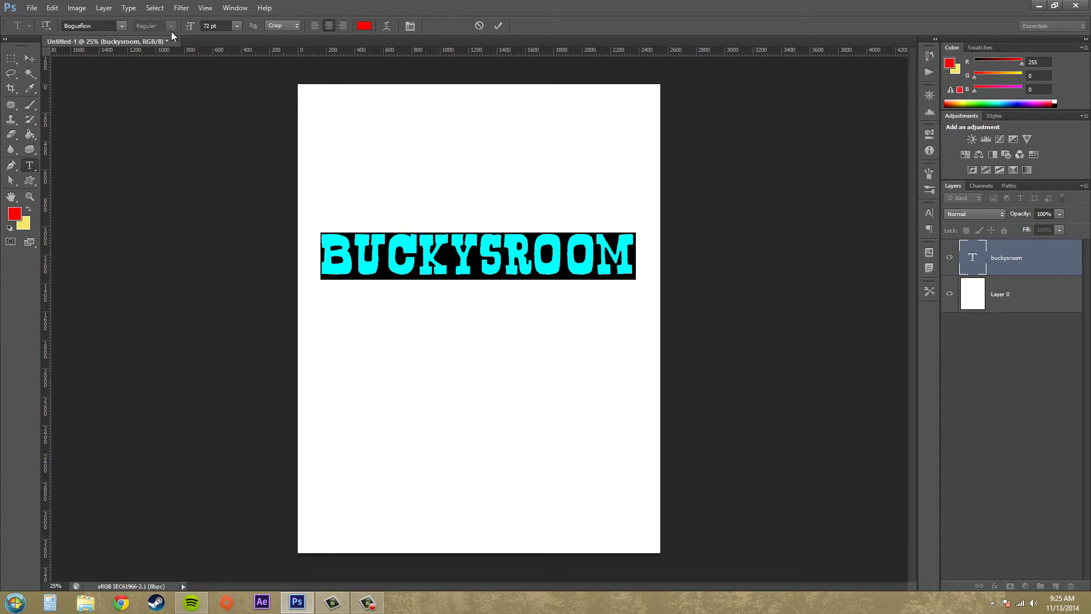
Set the buckysroom text font to Arial Regular
{"action": "left_click", "coordinate": [121, 29]}
{"action": "scroll", "coordinate": [130, 76], "scroll_direction": "up", "scroll_amount": 4}
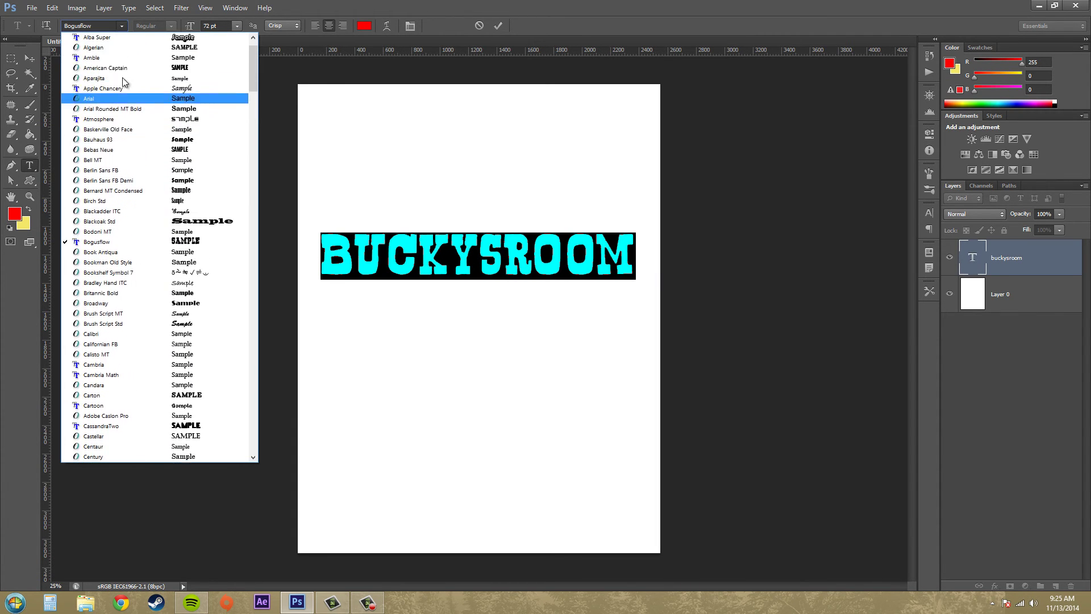
{"action": "left_click", "coordinate": [93, 109]}
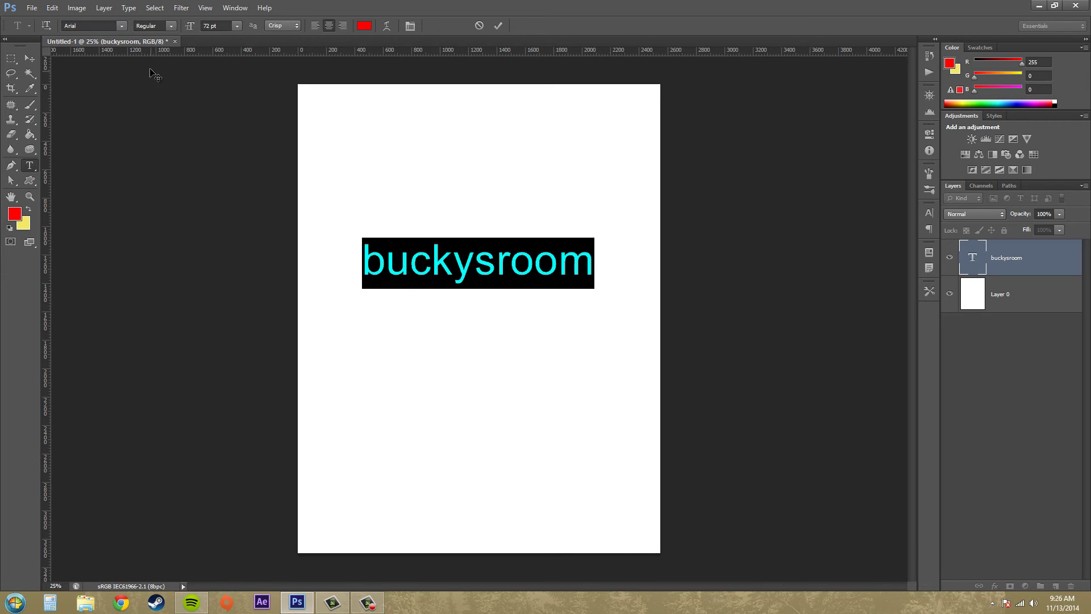
{"action": "left_click", "coordinate": [171, 26]}
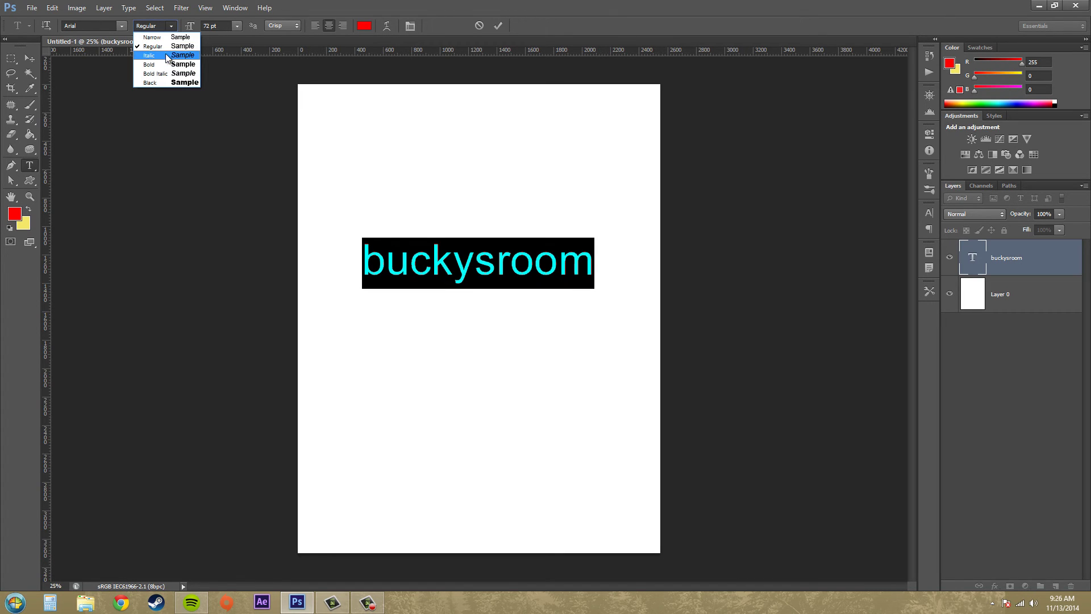
{"action": "left_click", "coordinate": [191, 24]}
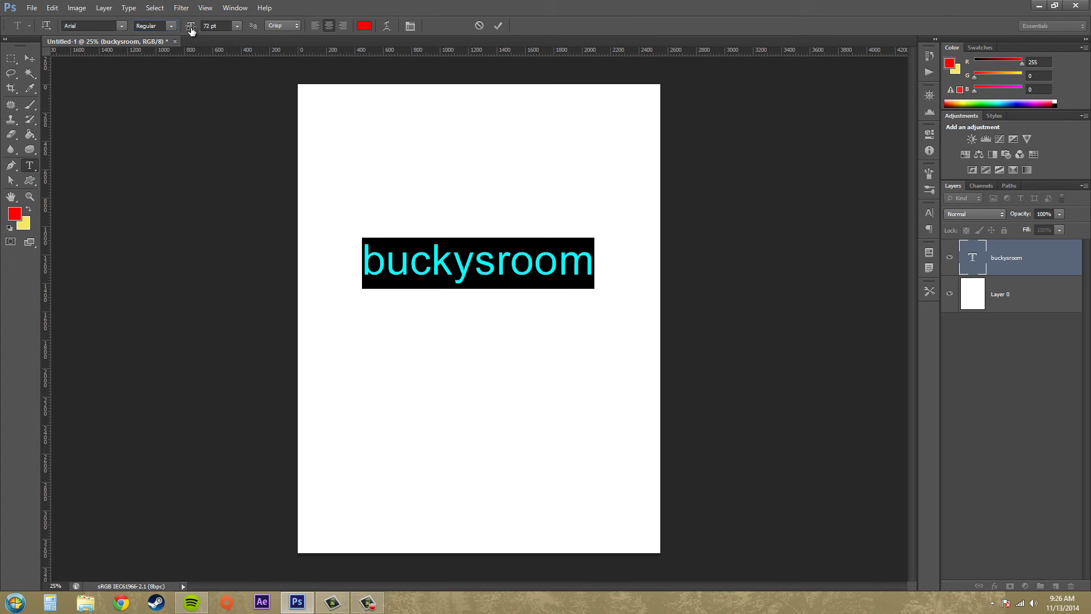
Enter a font size of 100 pt, then scrub the size to 98 pt
{"action": "left_click", "coordinate": [238, 26]}
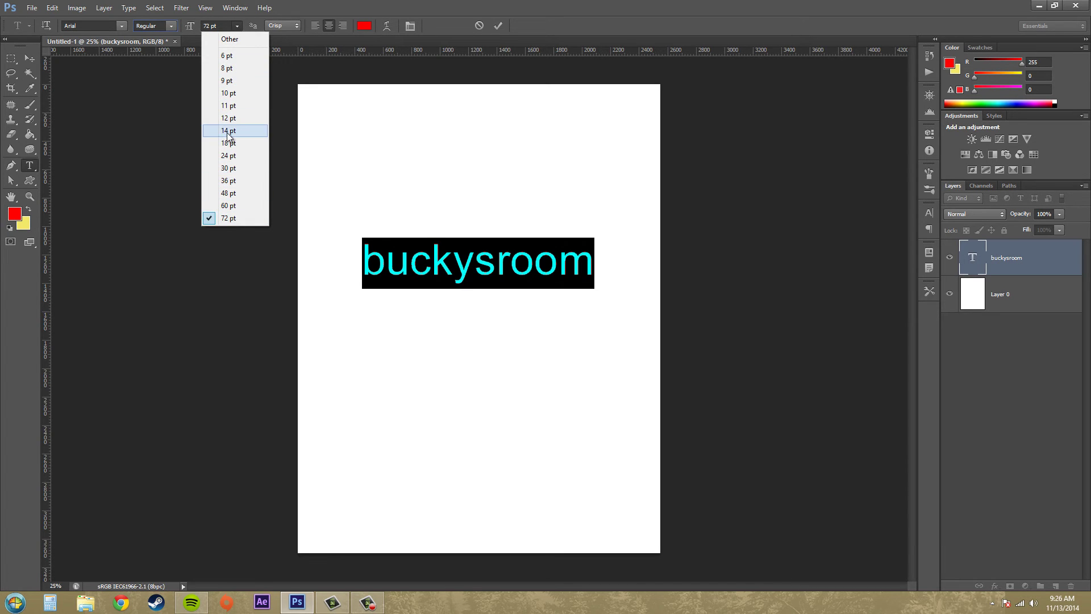
{"action": "left_click", "coordinate": [228, 23]}
{"action": "left_click", "coordinate": [190, 31]}
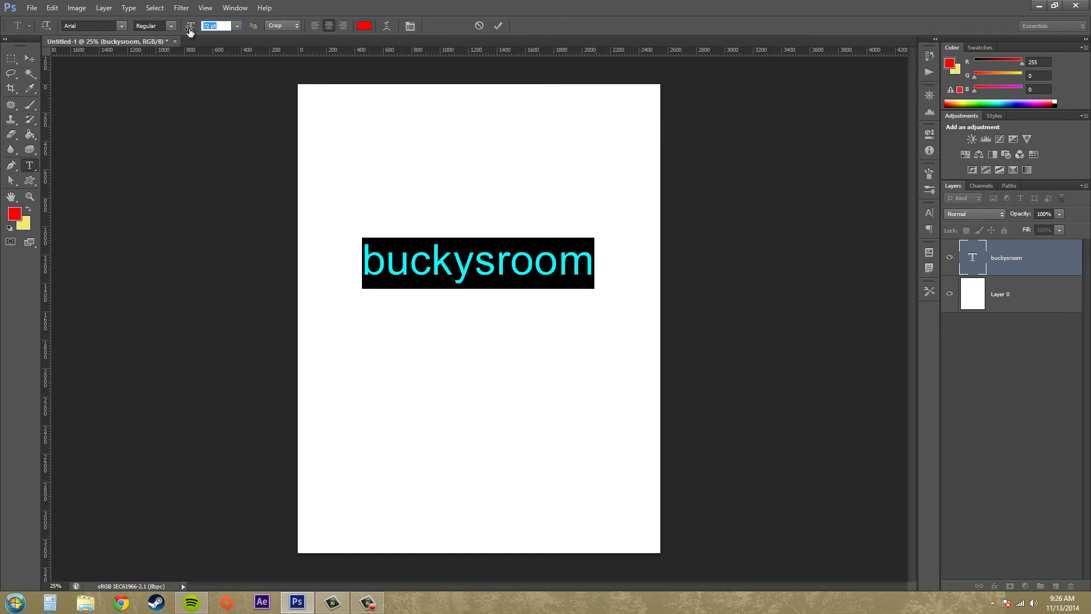
{"action": "type", "text": "100"}
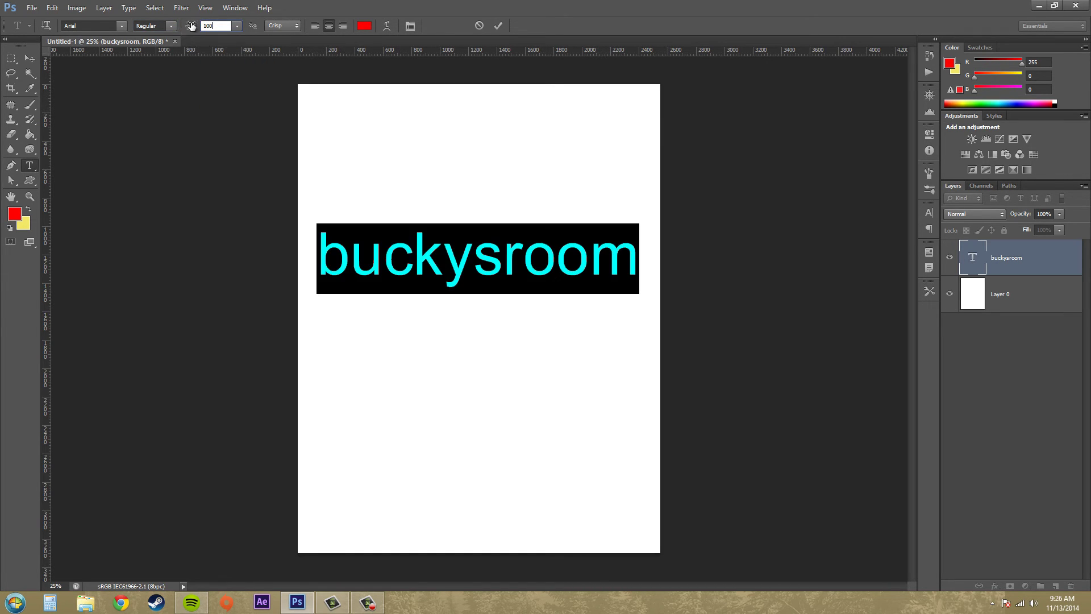
{"action": "mouse_move", "coordinate": [190, 26]}
{"action": "left_mouse_down"}
{"action": "mouse_move", "coordinate": [173, 33]}
{"action": "mouse_move", "coordinate": [202, 44]}
{"action": "left_mouse_up"}
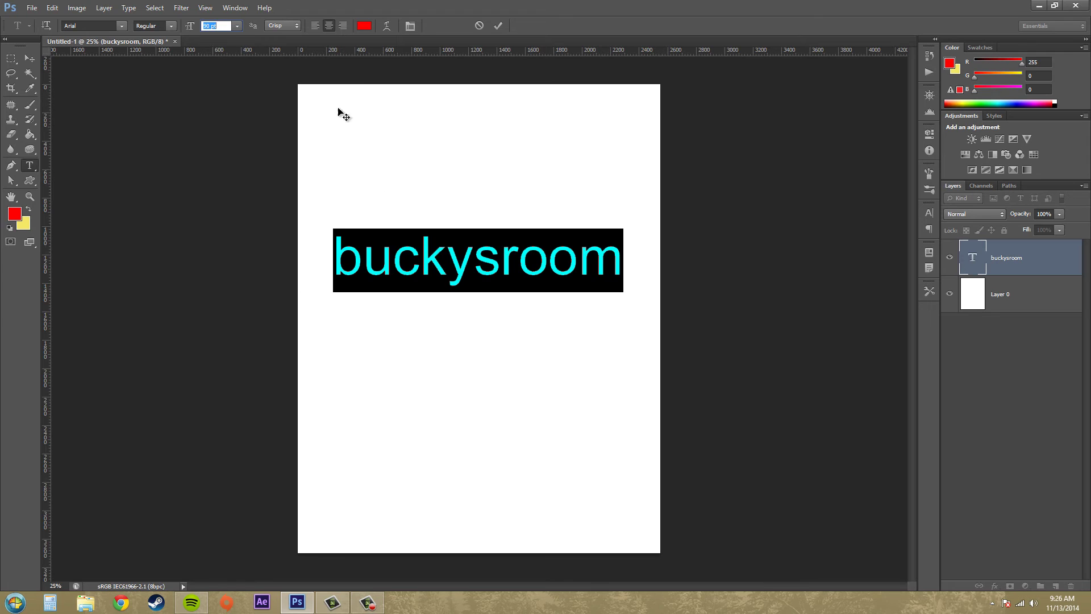
Try Sharp, Crisp, Strong and Smooth anti-aliasing, finally setting it to None
{"action": "left_click", "coordinate": [281, 25]}
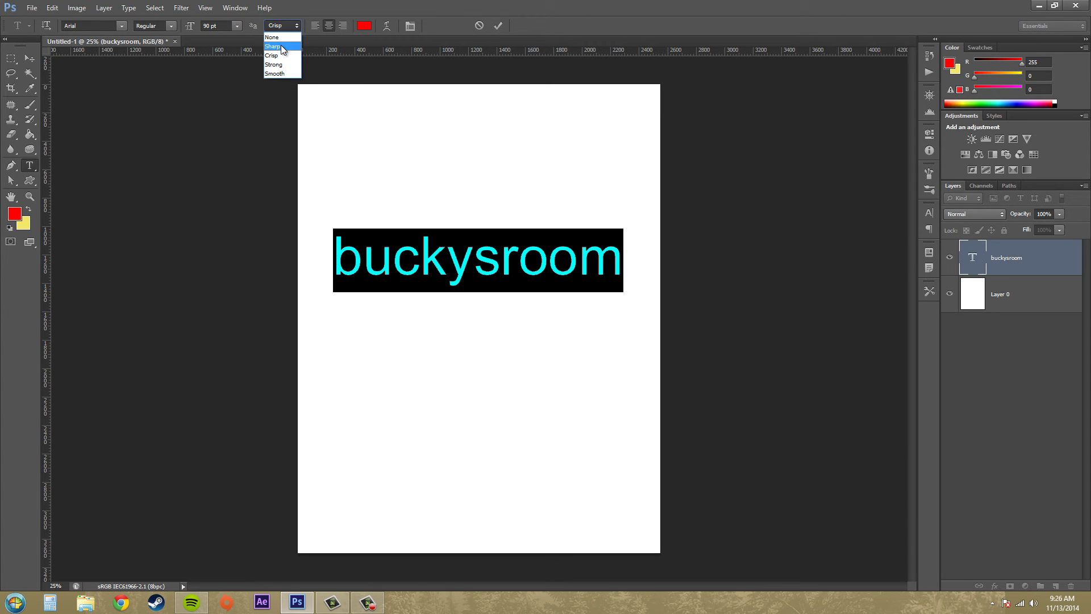
{"action": "left_click", "coordinate": [281, 48]}
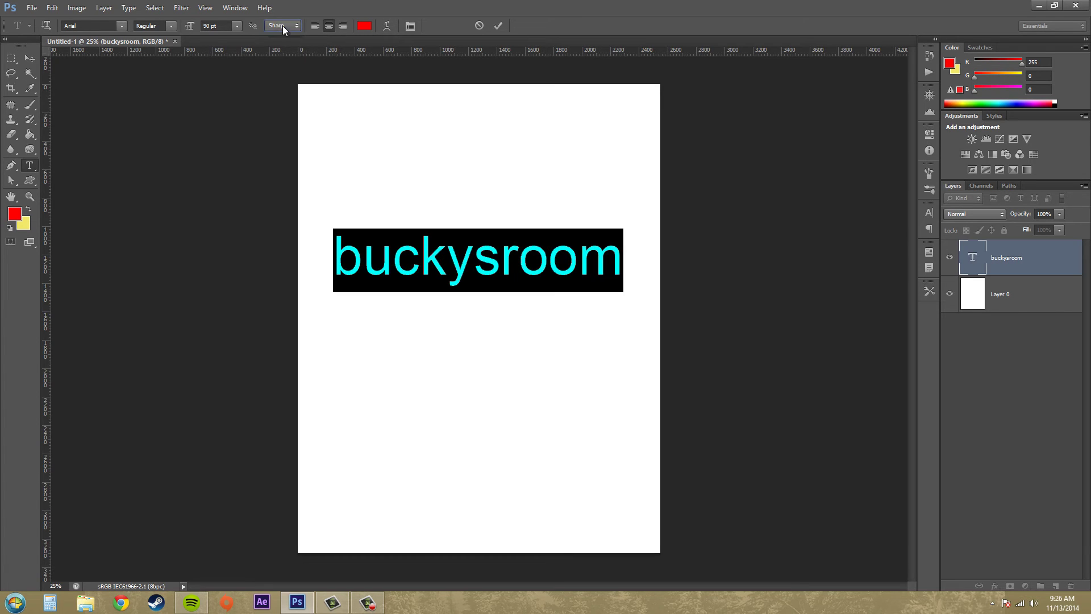
{"action": "left_click", "coordinate": [282, 26]}
{"action": "left_click", "coordinate": [283, 59]}
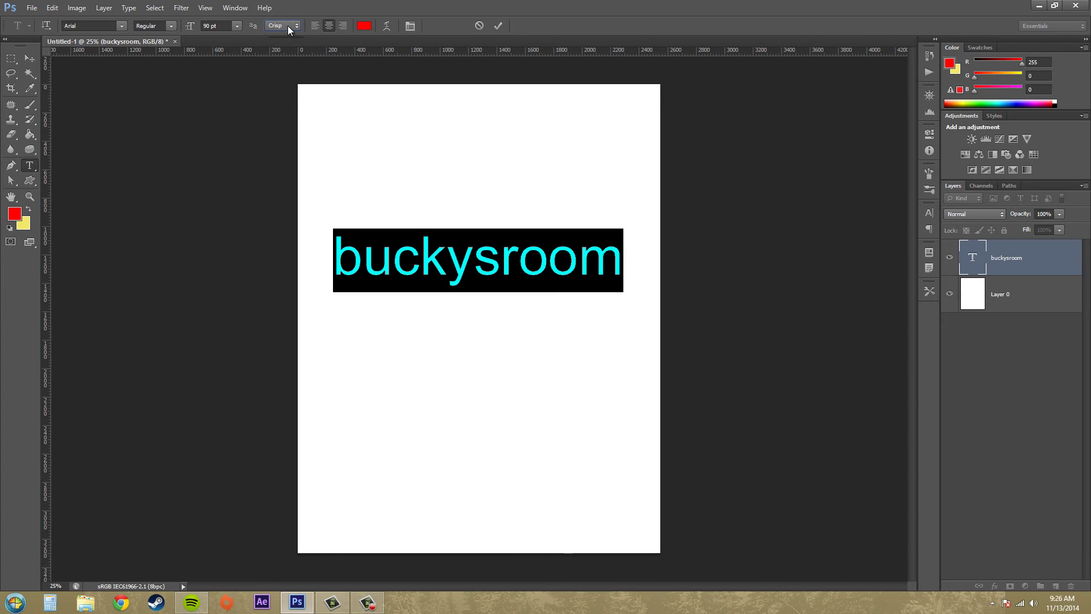
{"action": "left_click", "coordinate": [288, 26]}
{"action": "left_click", "coordinate": [284, 63]}
{"action": "left_click", "coordinate": [285, 26]}
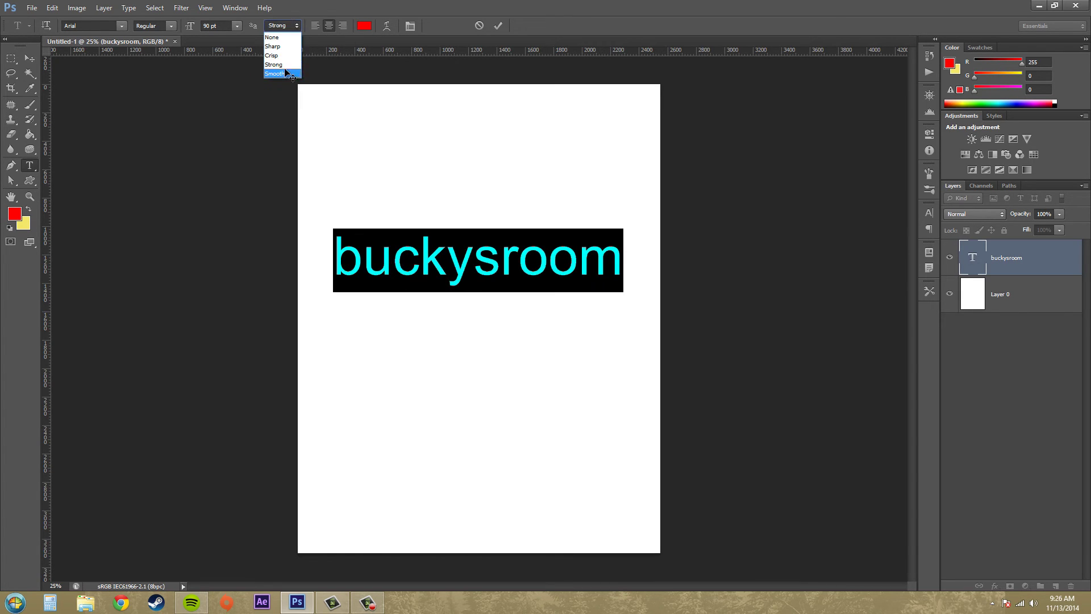
{"action": "left_click", "coordinate": [287, 74]}
{"action": "left_click", "coordinate": [288, 25]}
{"action": "left_click", "coordinate": [285, 36]}
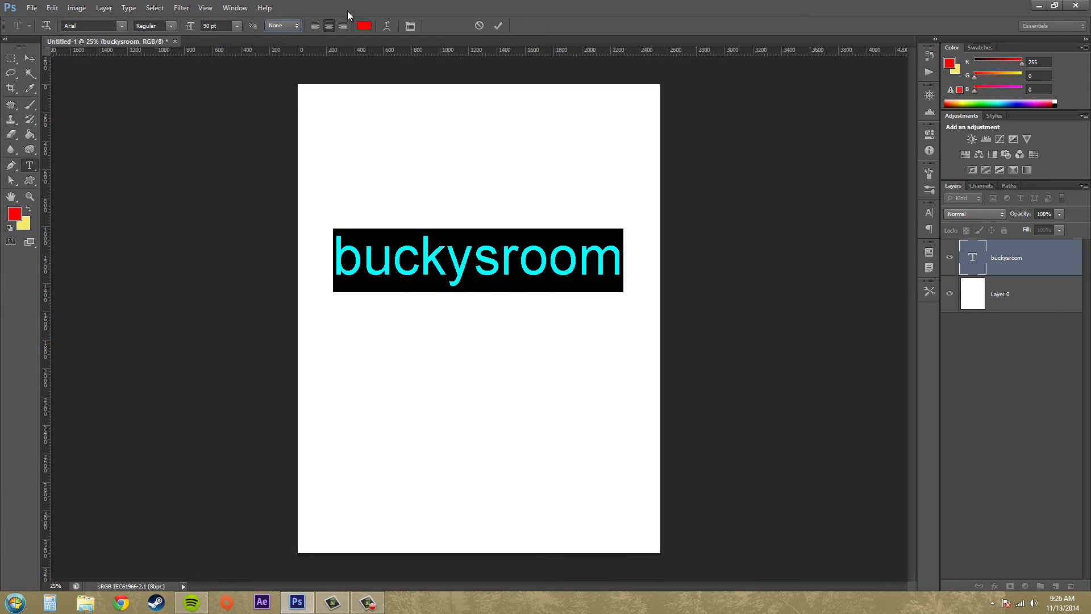
Hide extras with Ctrl+H, then reselect and deselect buckysroom to view the result
{"action": "key", "text": "ctrl+h"}
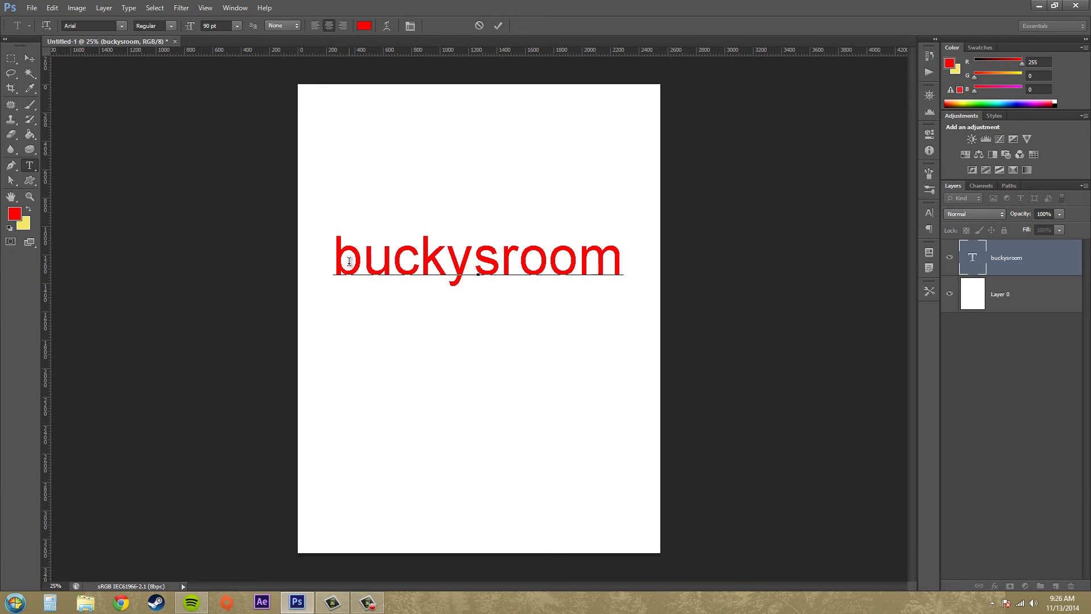
{"action": "left_click_drag", "start_coordinate": [624, 257], "coordinate": [296, 250]}
{"action": "left_click", "coordinate": [449, 259]}
Start a new text layer below buckysroom, erase a test line and set left alignment
{"action": "left_click", "coordinate": [1004, 312]}
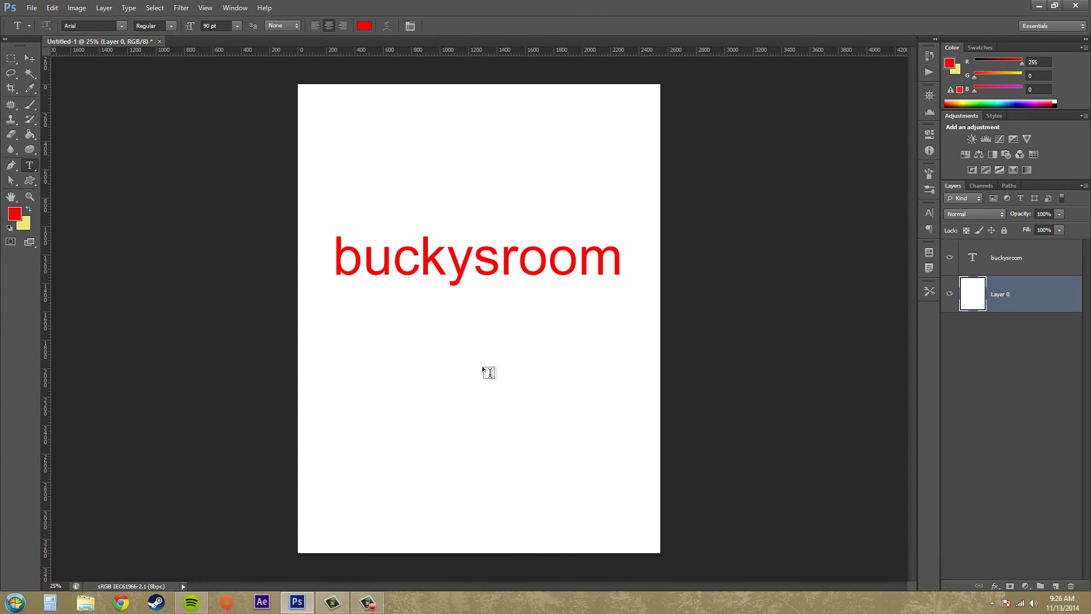
{"action": "left_click", "coordinate": [461, 388]}
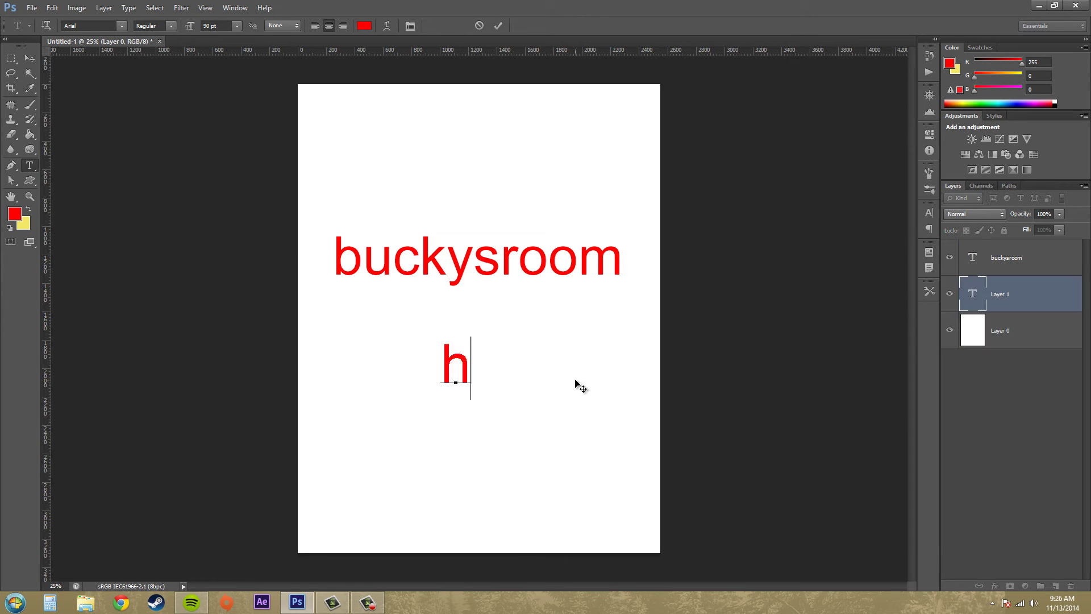
{"action": "type", "text": "ello adfadfa"}
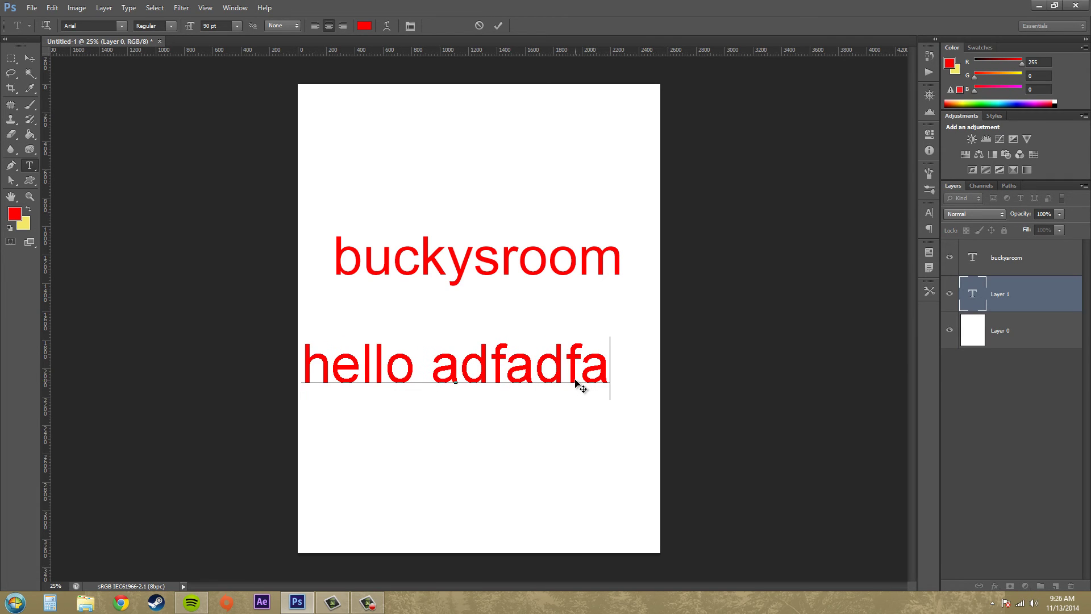
{"action": "key", "text": "BackSpace"}
{"action": "key", "text": "BackSpace"}
{"action": "key", "text": "BackSpace"}
{"action": "key", "text": "BackSpace"}
{"action": "key", "text": "BackSpace"}
{"action": "key", "text": "BackSpace"}
{"action": "key", "text": "BackSpace"}
{"action": "key", "text": "BackSpace"}
{"action": "key", "text": "BackSpace"}
{"action": "key", "text": "BackSpace"}
{"action": "key", "text": "BackSpace"}
{"action": "key", "text": "BackSpace"}
{"action": "key", "text": "BackSpace"}
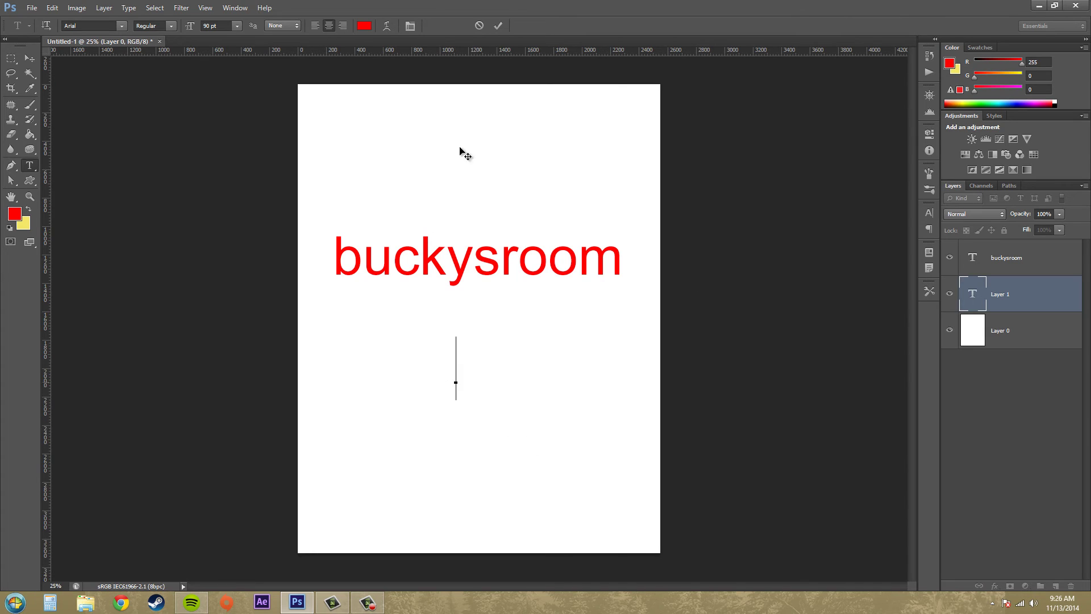
{"action": "left_click", "coordinate": [315, 25]}
Type trial lines 'the left' and 'the right', then erase them completely
{"action": "type", "text": "the lest"}
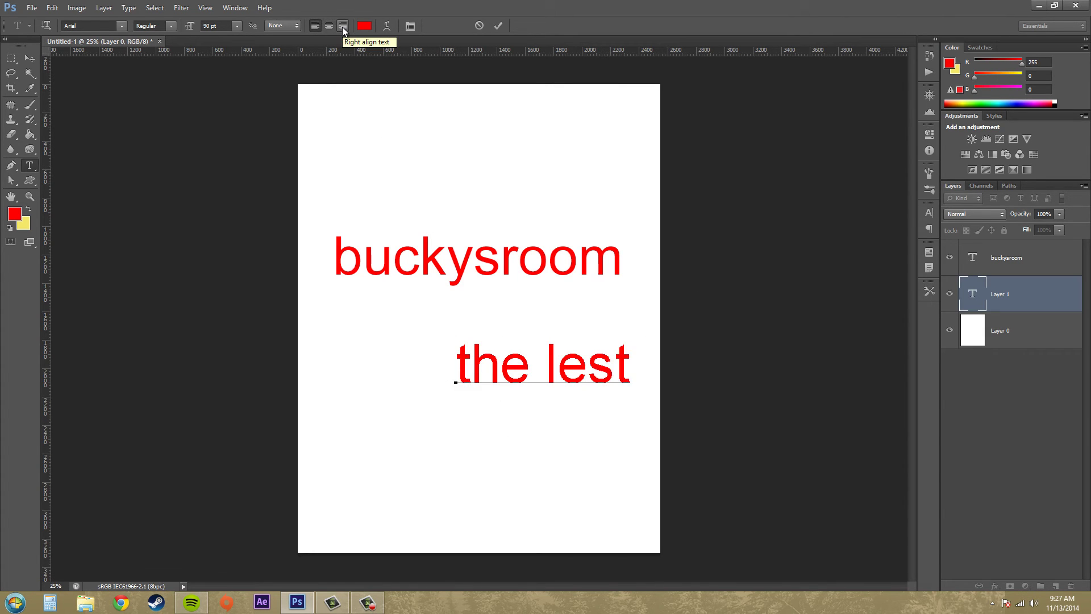
{"action": "key", "text": "Left"}
{"action": "key", "text": "BackSpace"}
{"action": "type", "text": "f"}
{"action": "key", "text": "Delete"}
{"action": "key", "text": "BackSpace"}
{"action": "key", "text": "BackSpace"}
{"action": "key", "text": "BackSpace"}
{"action": "key", "text": "BackSpace"}
{"action": "key", "text": "BackSpace"}
{"action": "key", "text": "BackSpace"}
{"action": "key", "text": "BackSpace"}
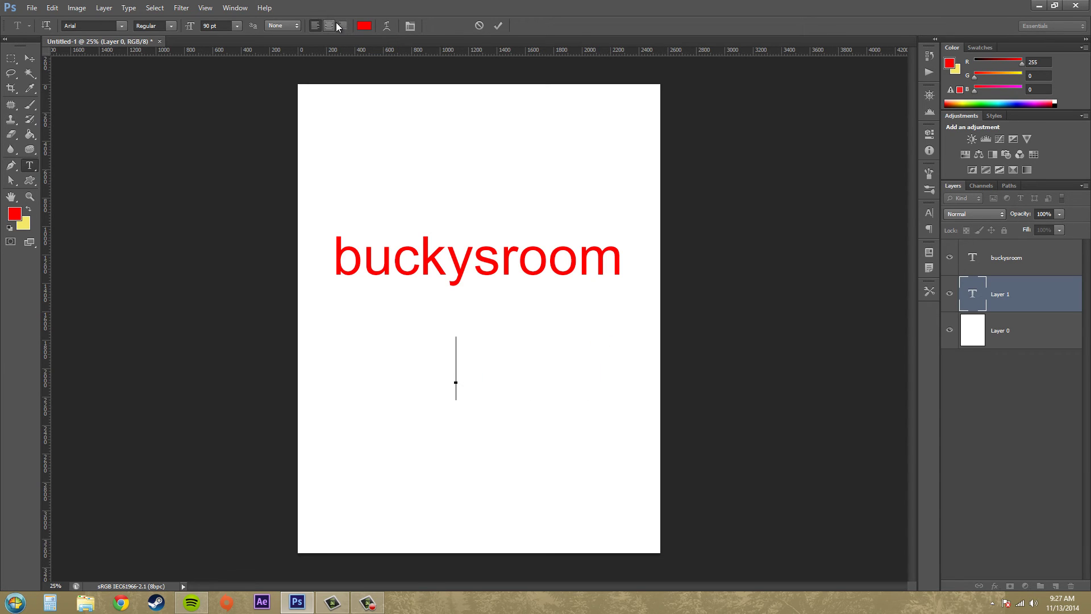
{"action": "type", "text": "the right"}
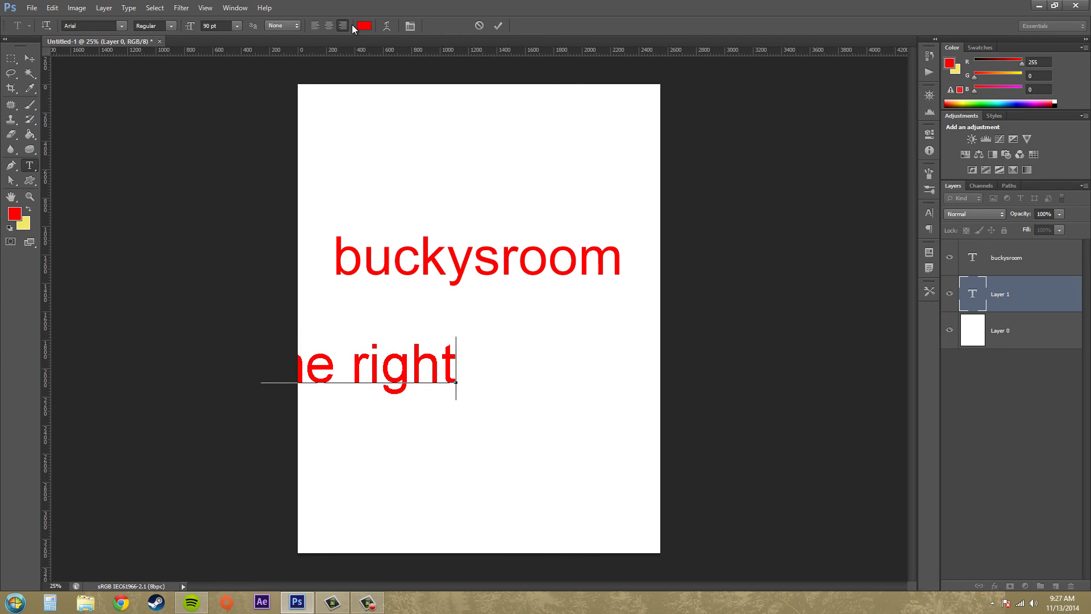
{"action": "key", "text": "BackSpace"}
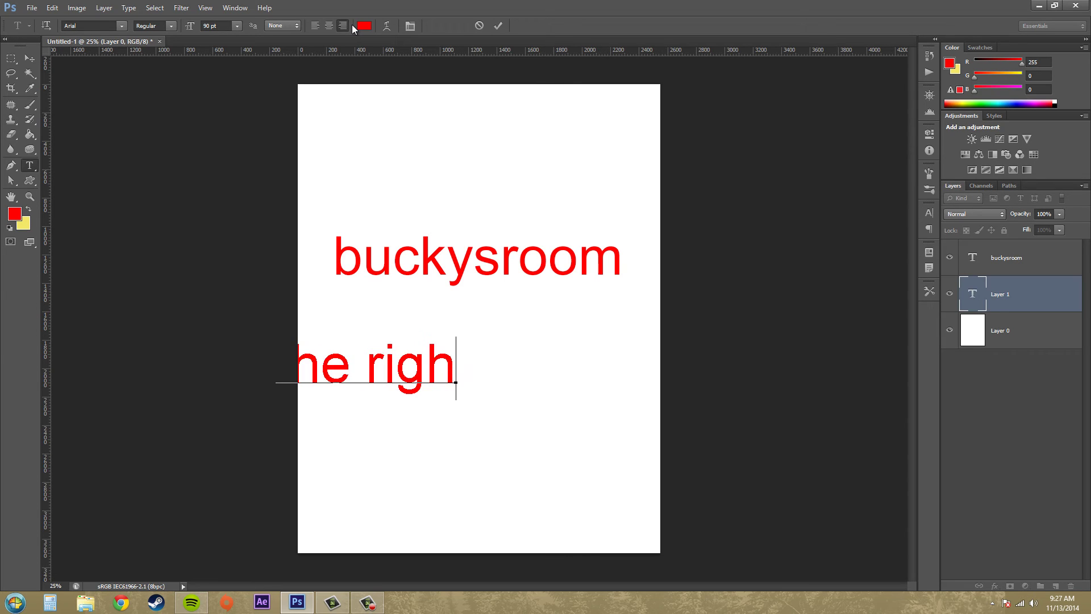
{"action": "key", "text": "BackSpace"}
{"action": "key", "text": "BackSpace"}
{"action": "key", "text": "BackSpace"}
{"action": "key", "text": "BackSpace"}
{"action": "key", "text": "BackSpace"}
{"action": "key", "text": "BackSpace"}
{"action": "key", "text": "BackSpace"}
{"action": "key", "text": "BackSpace"}
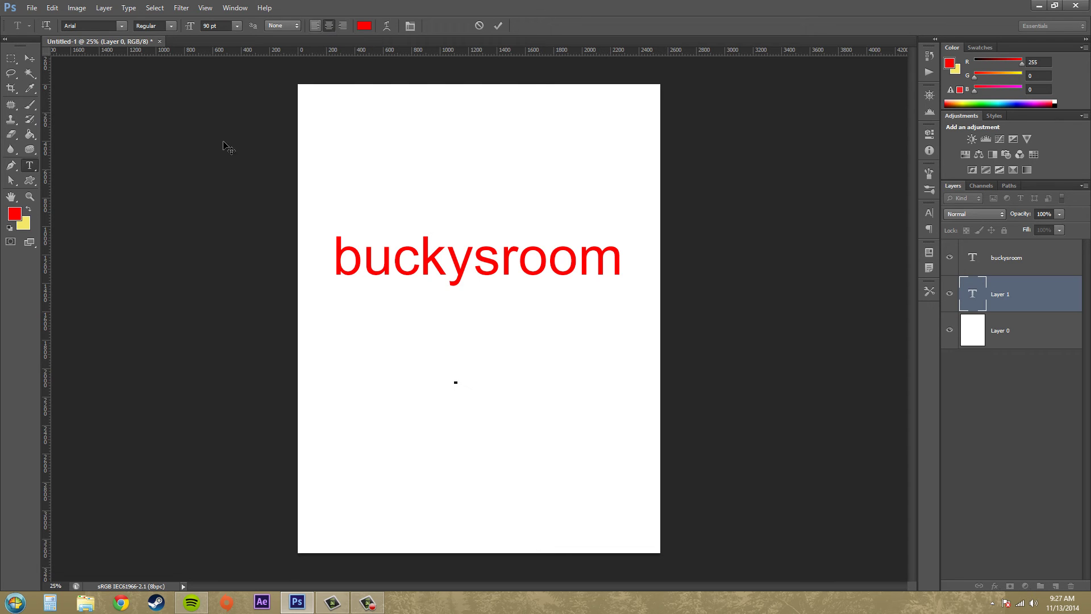
{"action": "left_click", "coordinate": [364, 25]}
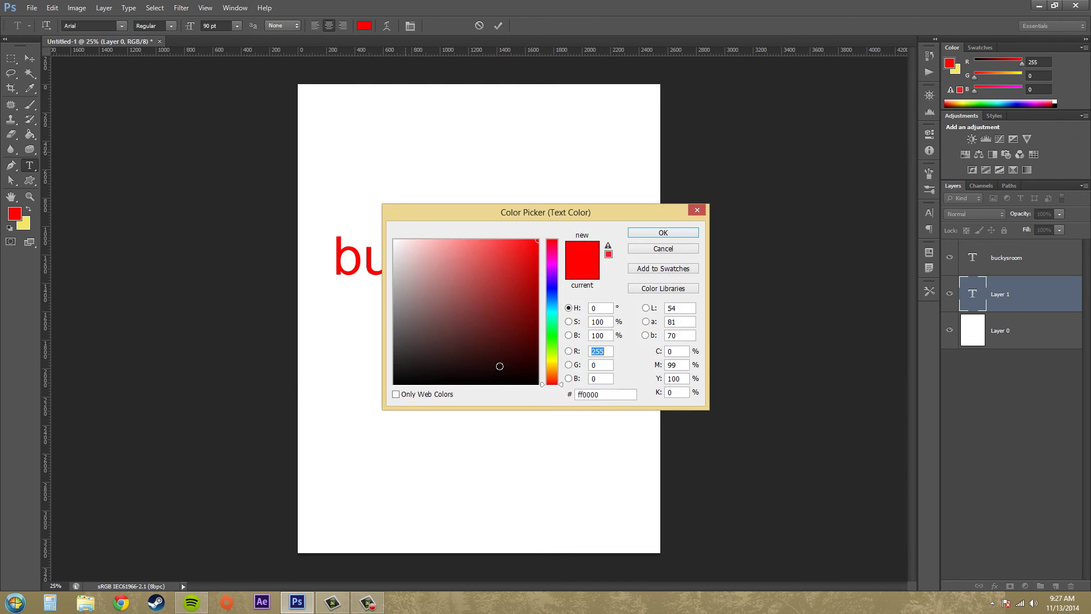
{"action": "left_click", "coordinate": [664, 248]}
{"action": "left_click", "coordinate": [386, 26]}
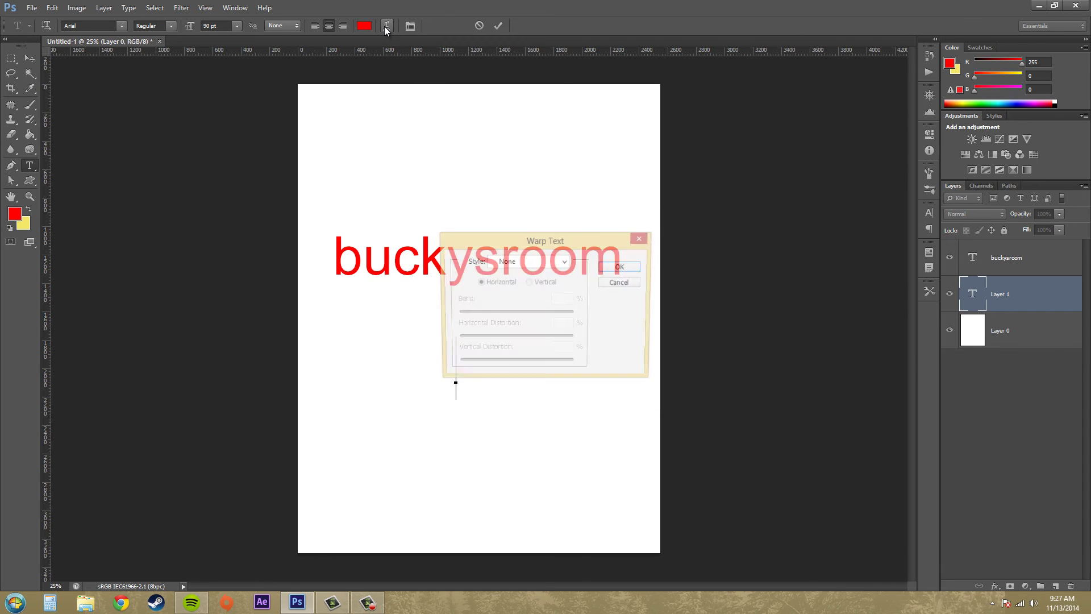
{"action": "left_click_drag", "start_coordinate": [594, 240], "coordinate": [767, 263]}
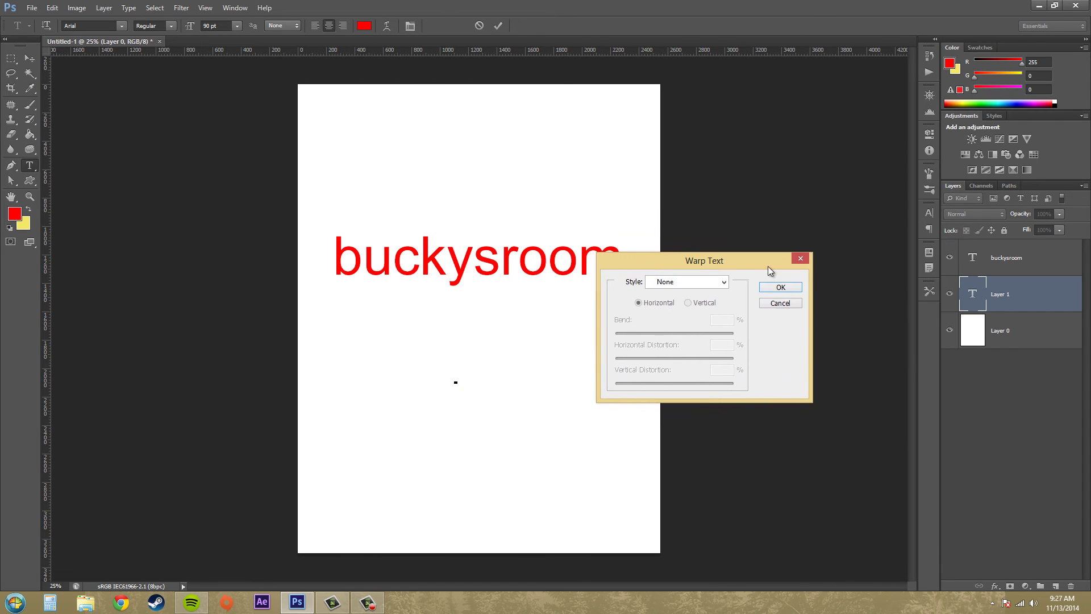
{"action": "left_click", "coordinate": [799, 302]}
{"action": "left_click", "coordinate": [1021, 274]}
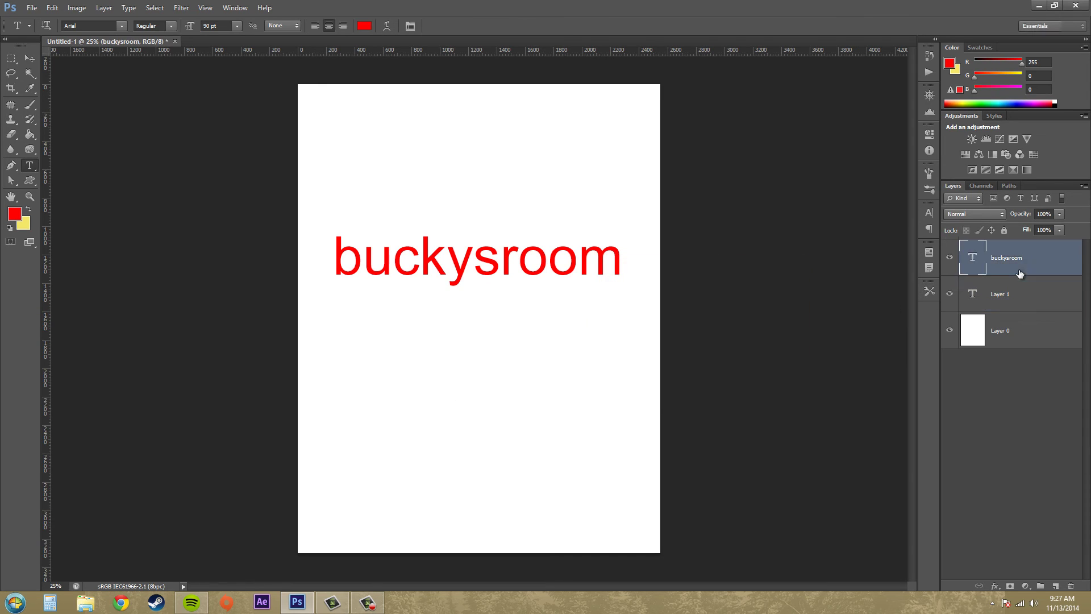
{"action": "double_click", "coordinate": [338, 259]}
{"action": "left_click", "coordinate": [389, 25]}
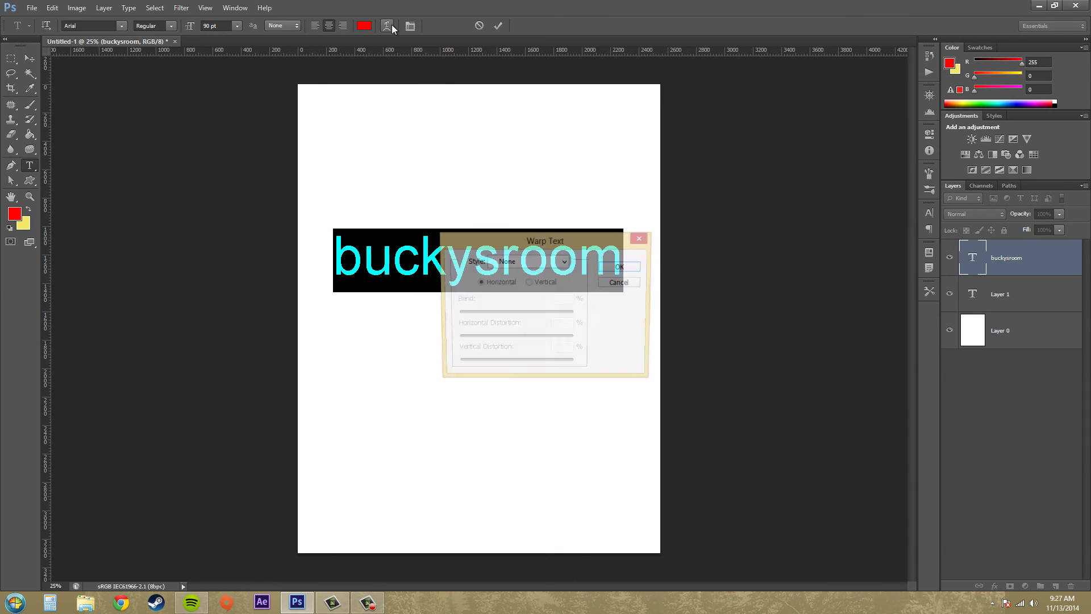
{"action": "left_click", "coordinate": [550, 266]}
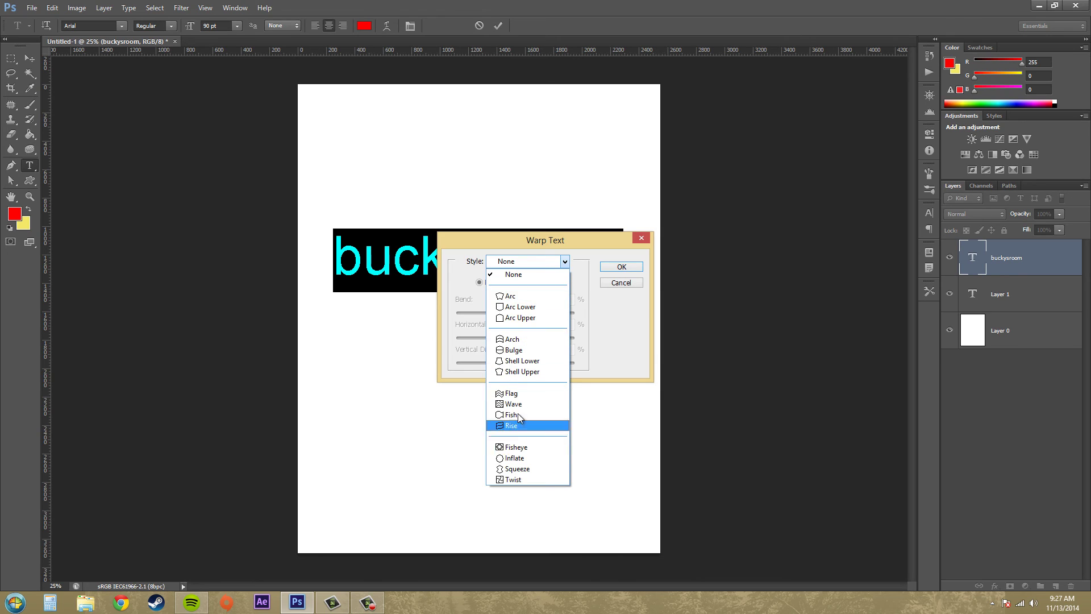
{"action": "left_click", "coordinate": [523, 297]}
{"action": "left_click_drag", "start_coordinate": [554, 244], "coordinate": [533, 373]}
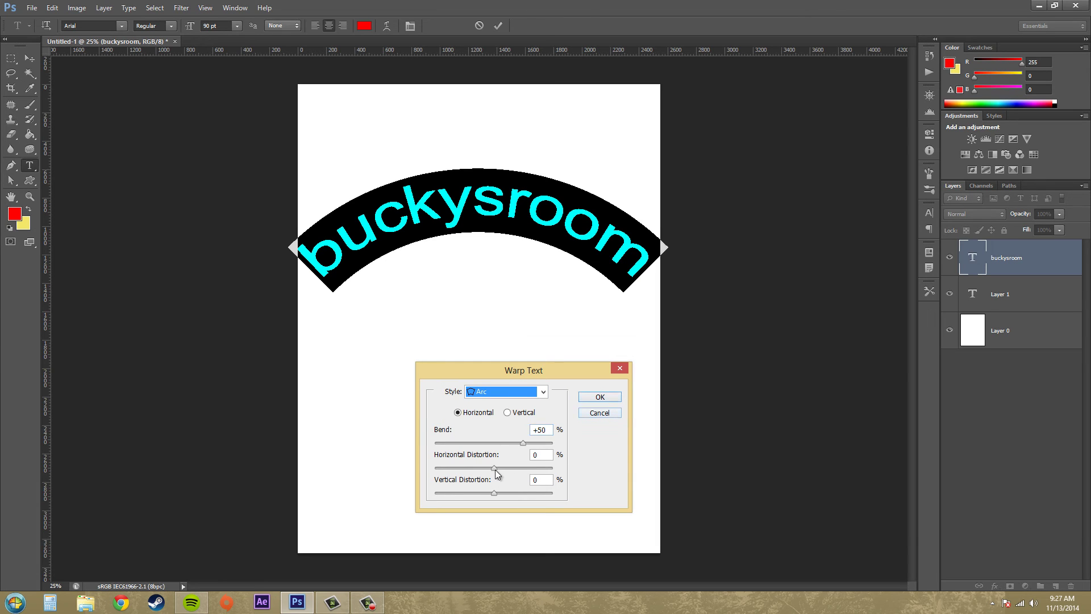
{"action": "mouse_move", "coordinate": [495, 469]}
{"action": "left_mouse_down"}
{"action": "mouse_move", "coordinate": [475, 468]}
{"action": "mouse_move", "coordinate": [487, 467]}
{"action": "left_mouse_up"}
{"action": "left_click", "coordinate": [602, 414]}
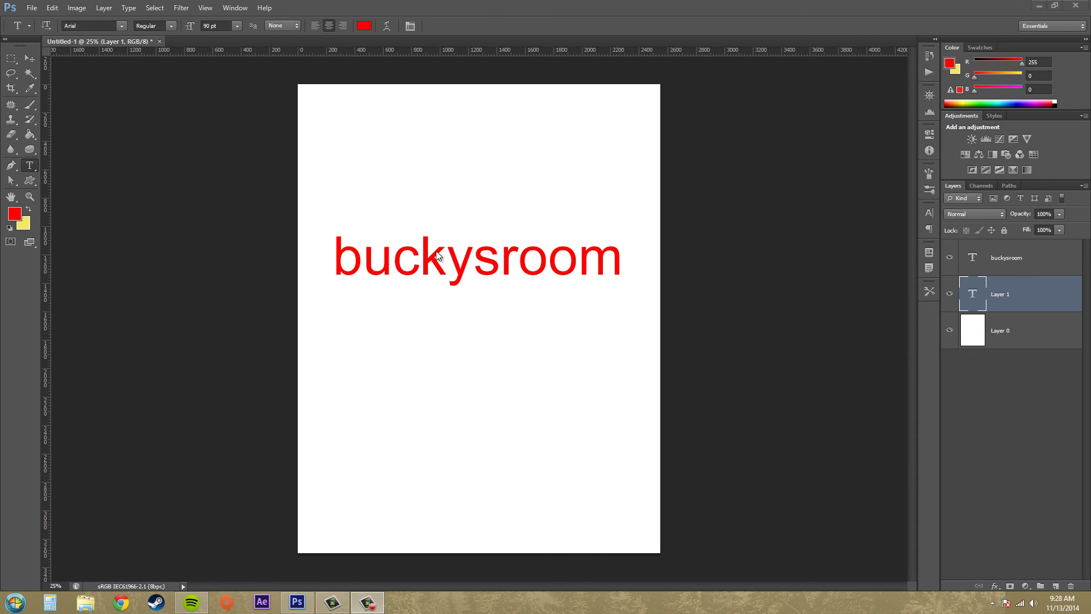
Move the buckysroom text higher and further left, then highlight the whole word
{"action": "left_click", "coordinate": [424, 261]}
{"action": "left_click", "coordinate": [496, 261]}
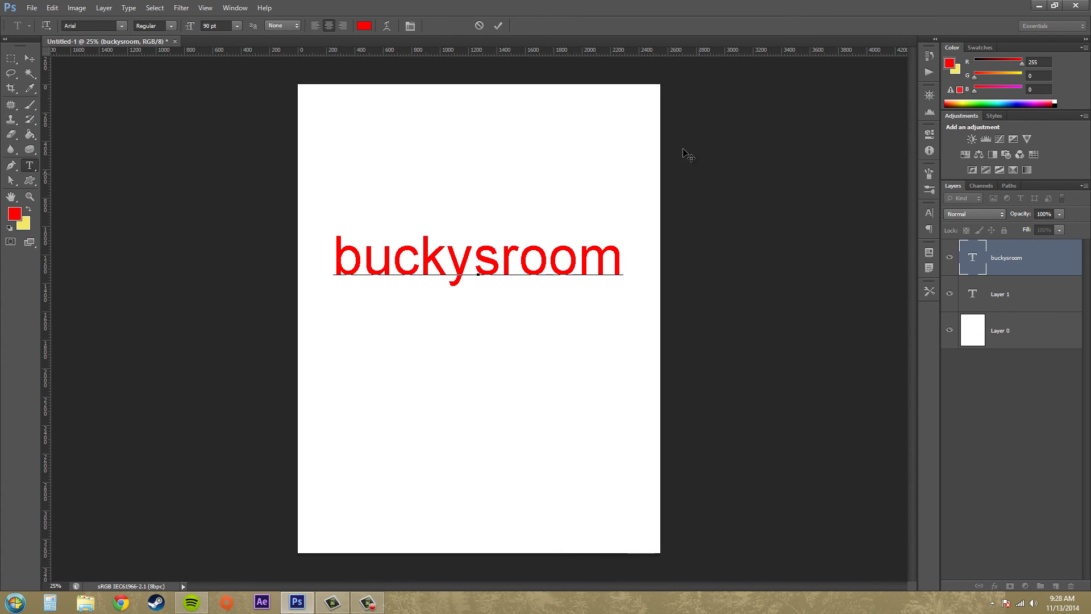
{"action": "mouse_move", "coordinate": [565, 392]}
{"action": "left_mouse_down"}
{"action": "mouse_move", "coordinate": [551, 398]}
{"action": "mouse_move", "coordinate": [570, 468]}
{"action": "mouse_move", "coordinate": [597, 470]}
{"action": "left_mouse_up"}
{"action": "left_click_drag", "start_coordinate": [565, 250], "coordinate": [599, 336]}
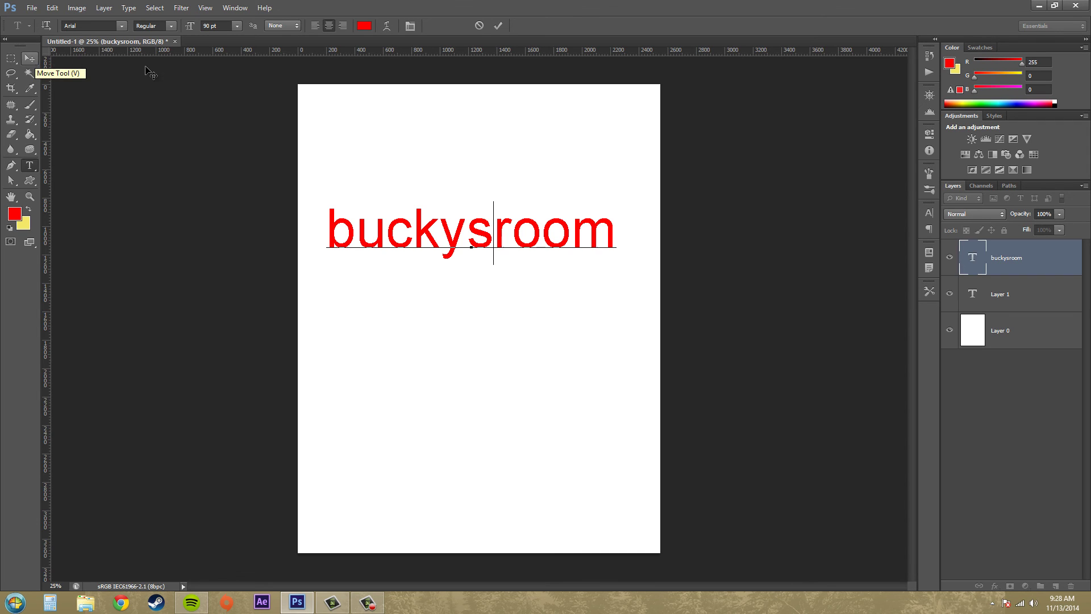
{"action": "double_click", "coordinate": [571, 231]}
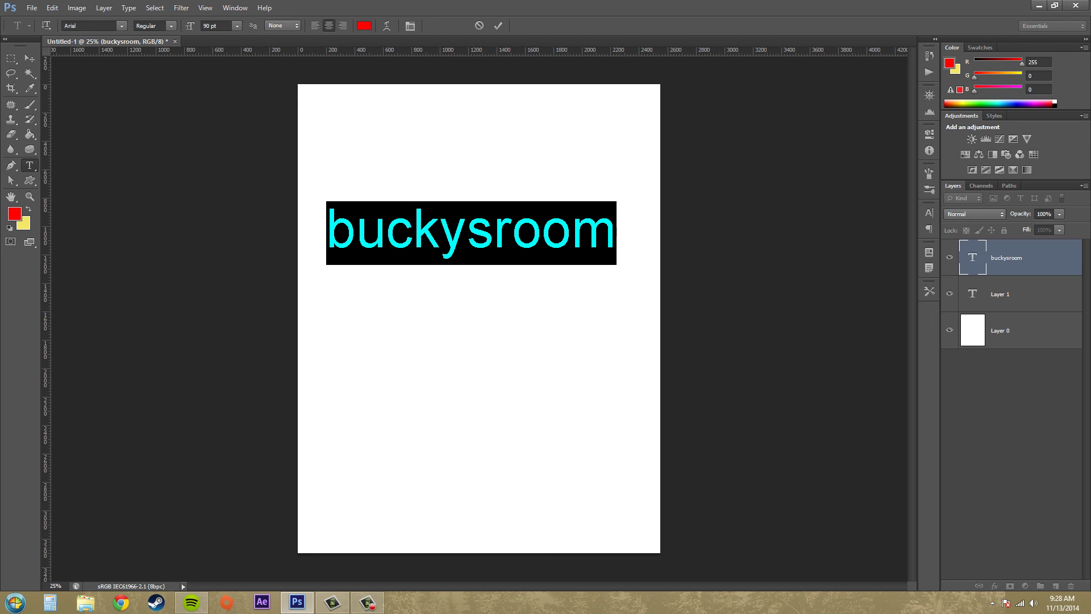
Delete and retype the letters 'oom' and 'roo' inside buckysroom
{"action": "left_click", "coordinate": [517, 241]}
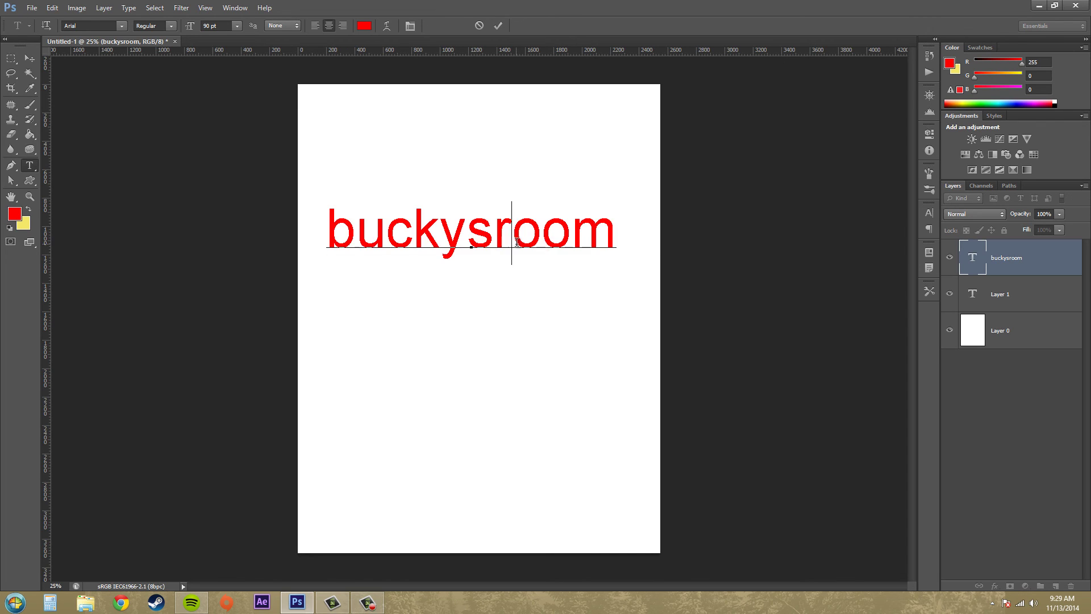
{"action": "left_click", "coordinate": [617, 232]}
{"action": "key", "text": "BackSpace"}
{"action": "key", "text": "BackSpace"}
{"action": "key", "text": "BackSpace"}
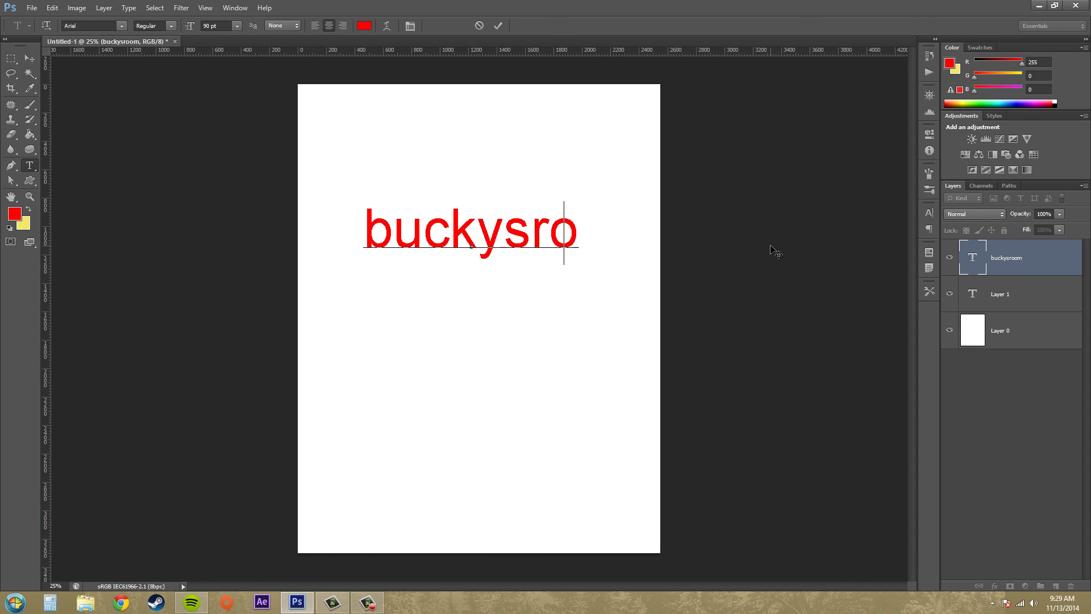
{"action": "type", "text": "oom"}
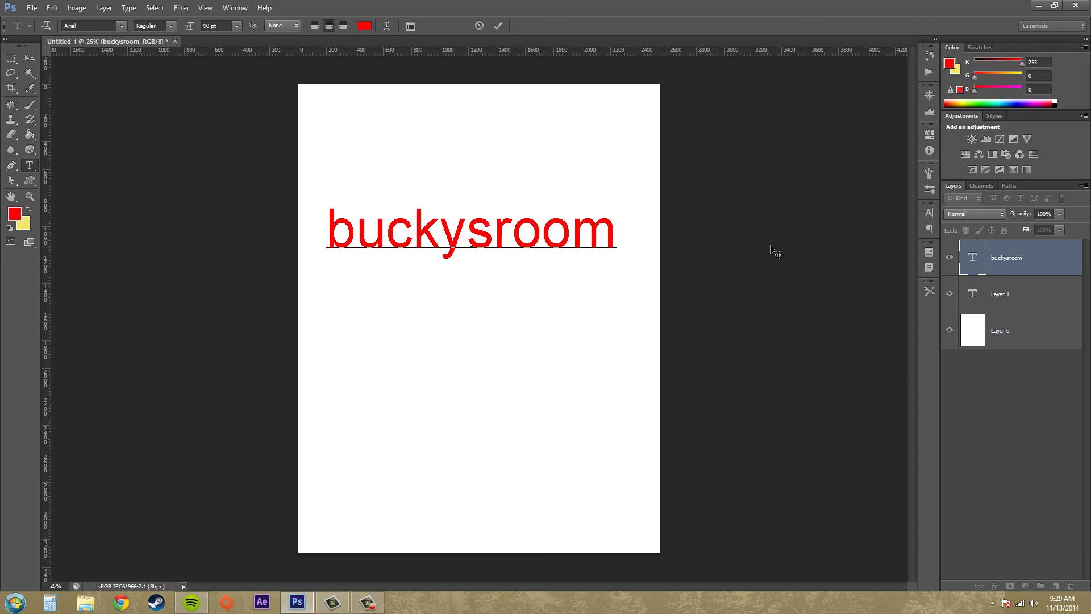
{"action": "key", "text": "Left"}
{"action": "key", "text": "Left"}
{"action": "key", "text": "Left"}
{"action": "key", "text": "Left"}
{"action": "key", "text": "Left"}
{"action": "key", "text": "Delete"}
{"action": "key", "text": "Delete"}
{"action": "key", "text": "Delete"}
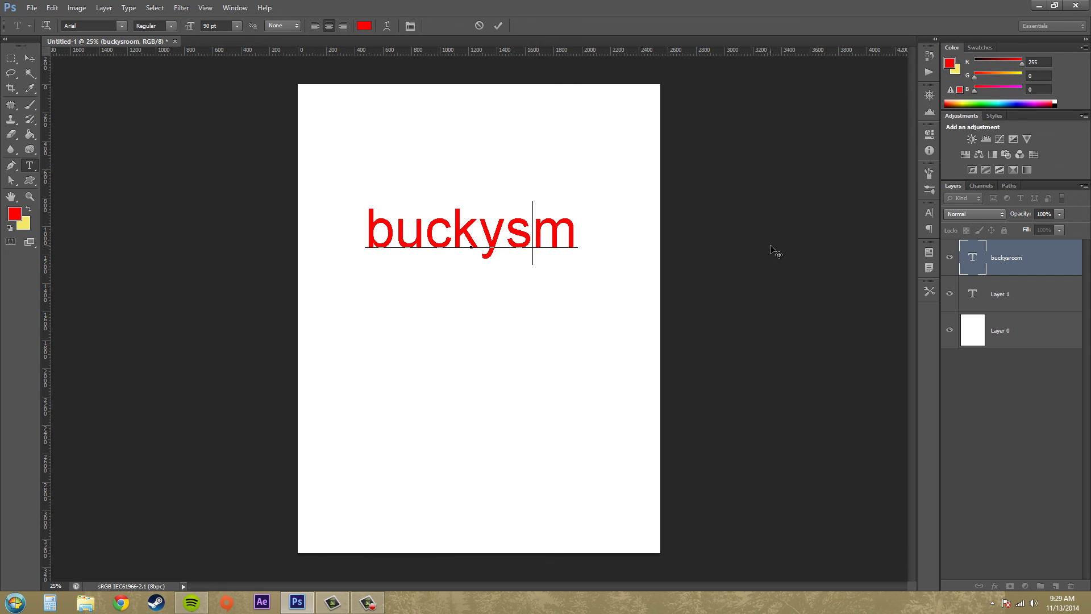
{"action": "type", "text": "roo"}
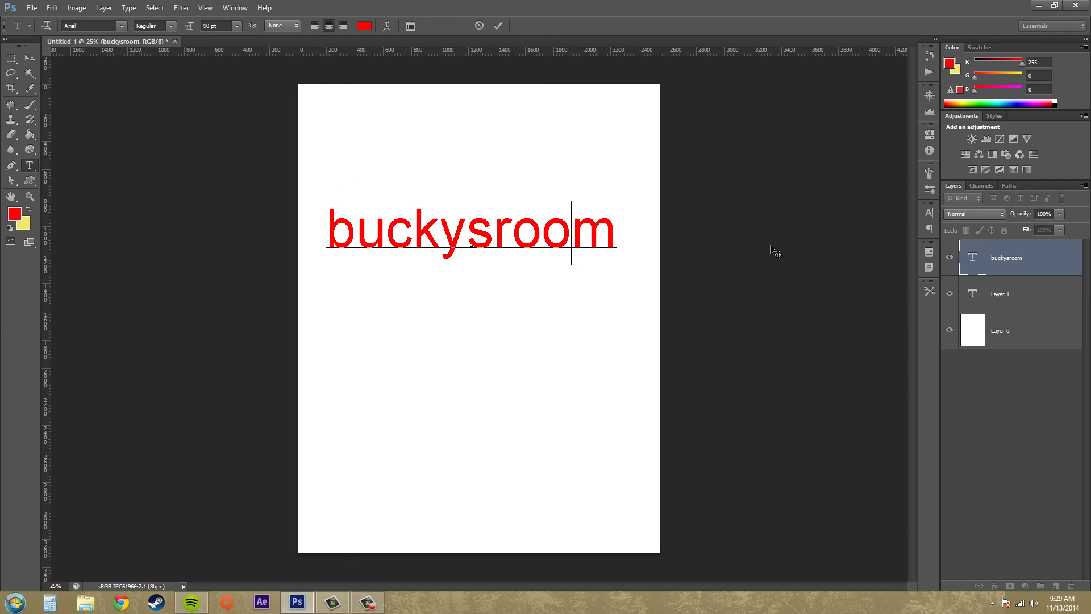
Erase the whole buckysroom word and delete the empty Layer 2
{"action": "left_click_drag", "start_coordinate": [621, 238], "coordinate": [294, 225]}
{"action": "key", "text": "BackSpace"}
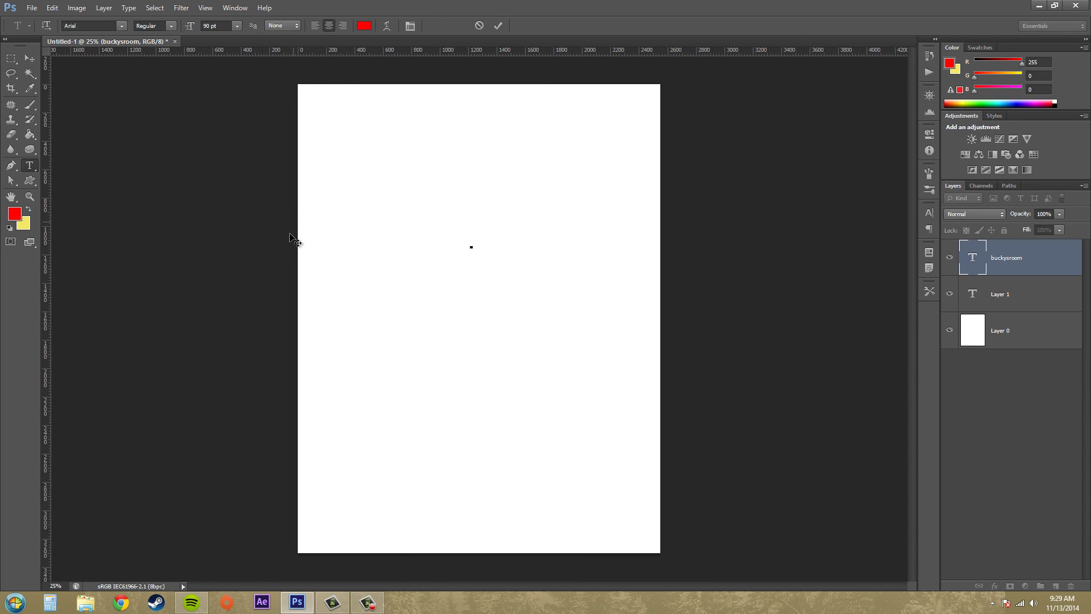
{"action": "left_click", "coordinate": [1063, 327]}
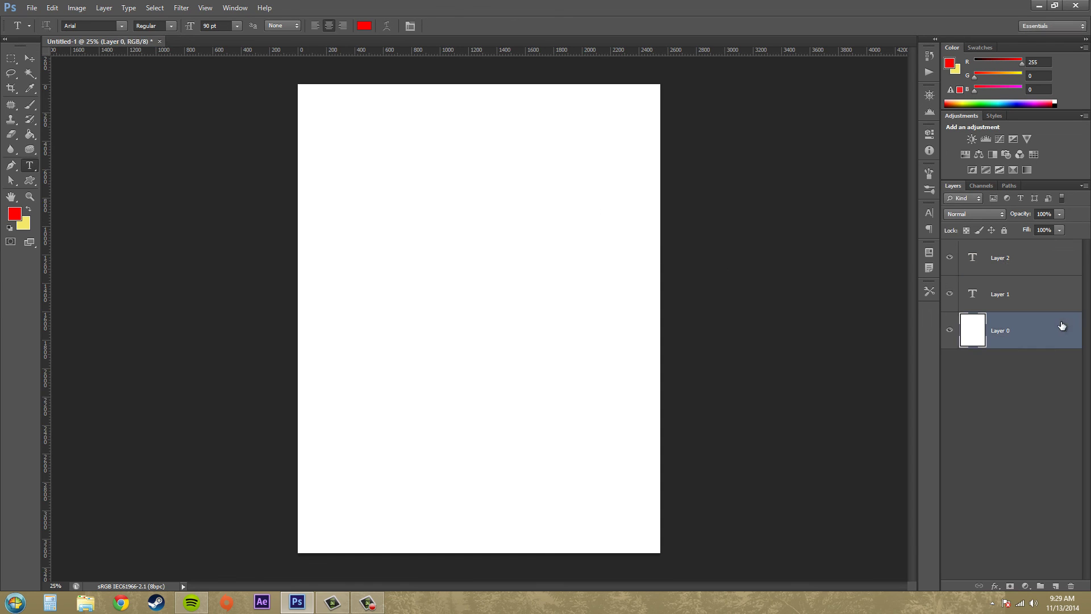
{"action": "left_click", "coordinate": [1024, 268]}
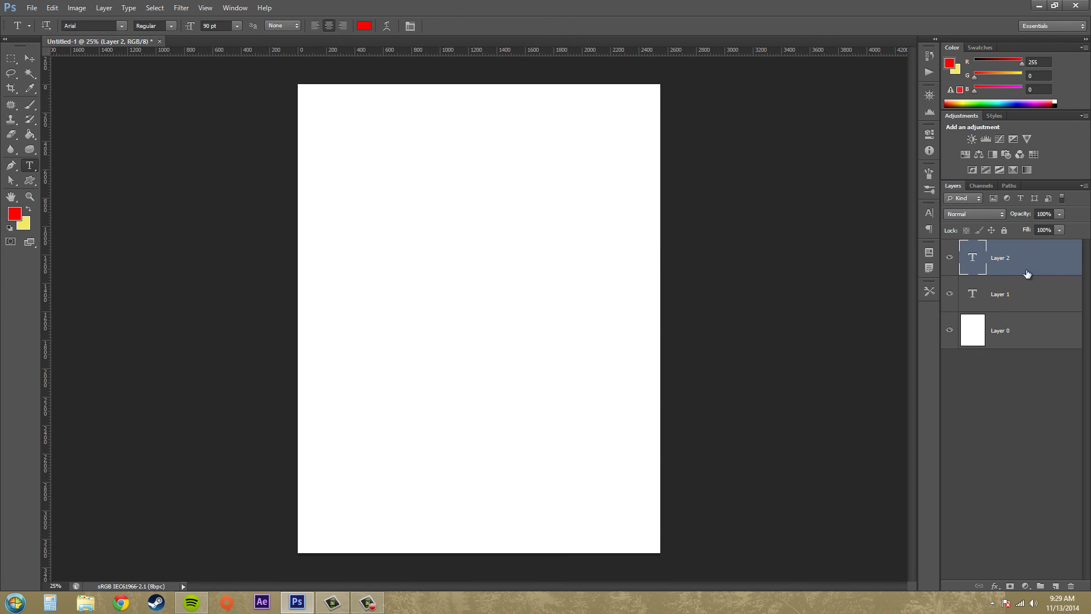
{"action": "key", "text": "Delete"}
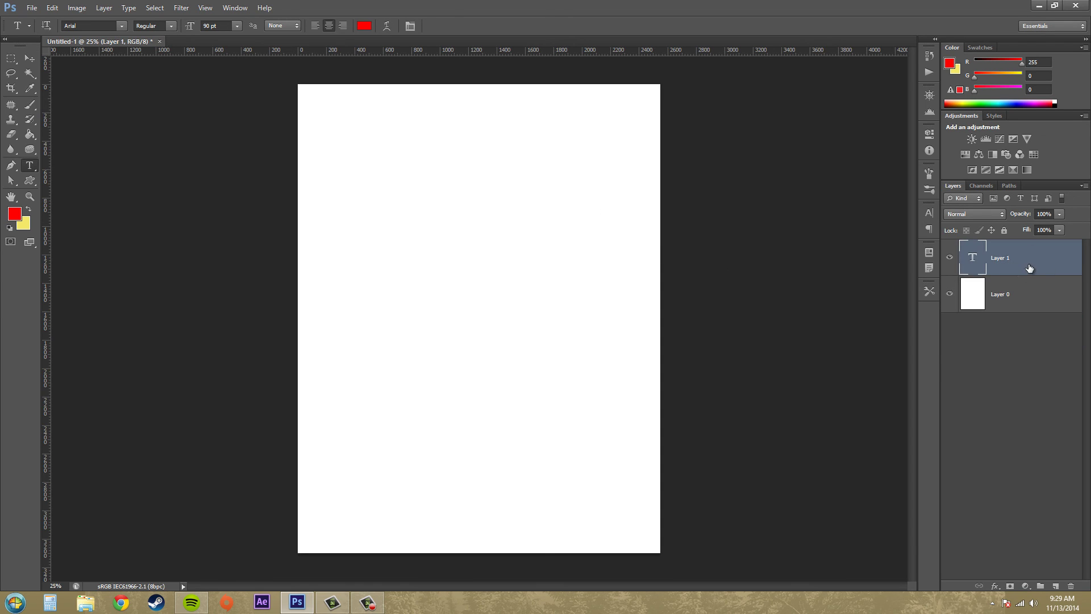
Delete Layer 1 and check the Character panel's language list, keeping English: USA
{"action": "key", "text": "Delete"}
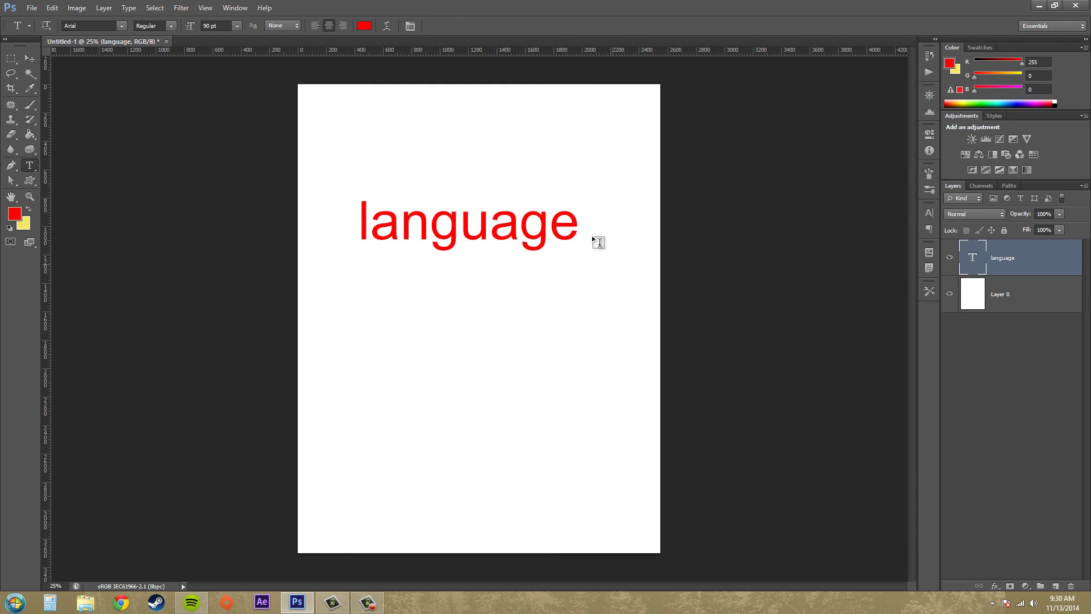
{"action": "left_click", "coordinate": [410, 27]}
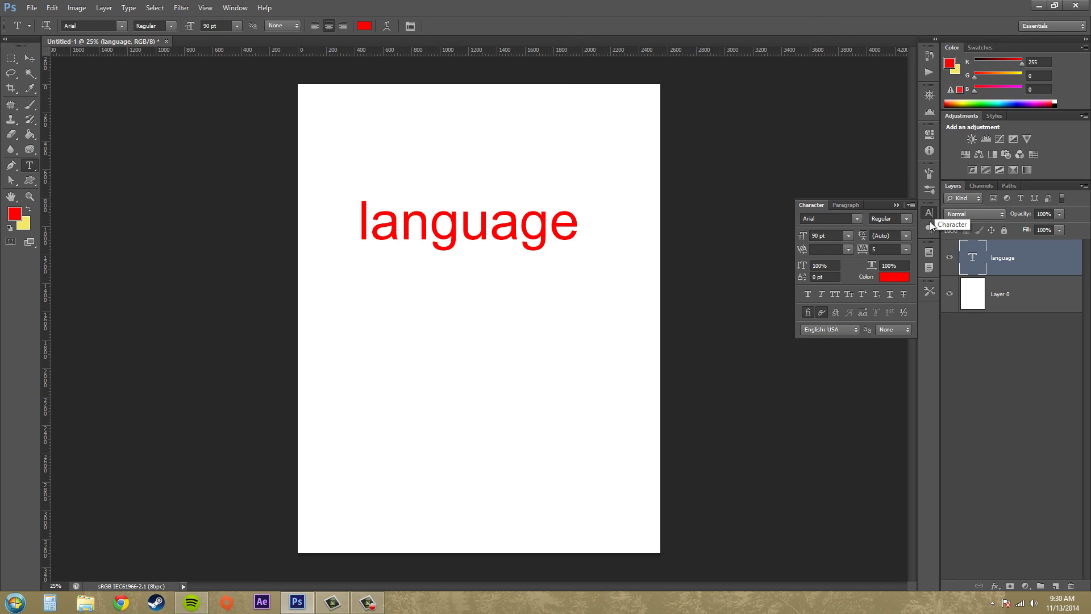
{"action": "left_click", "coordinate": [843, 330]}
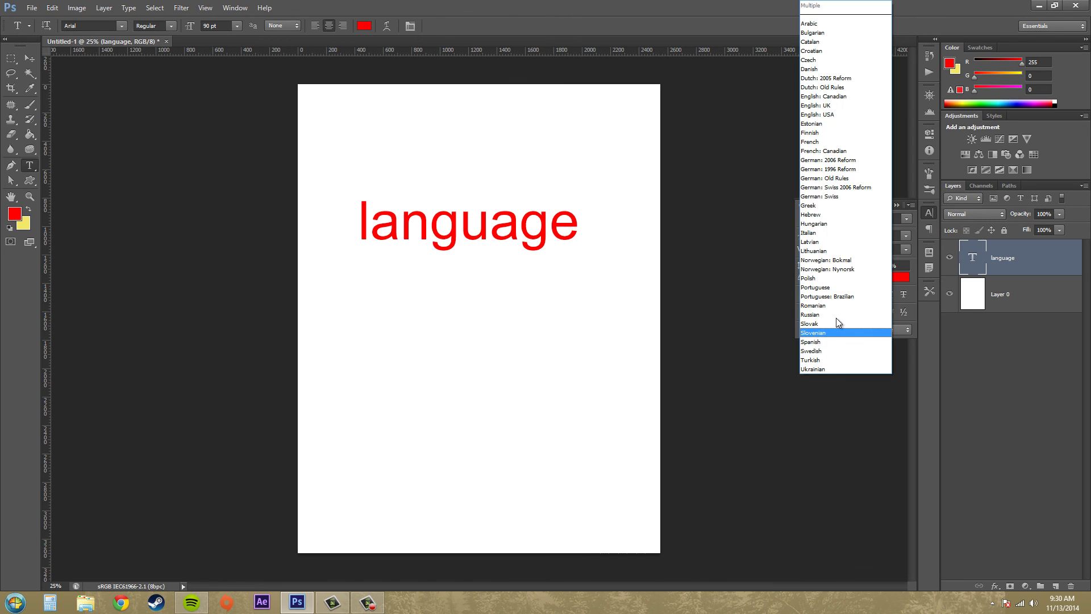
{"action": "left_click", "coordinate": [772, 332]}
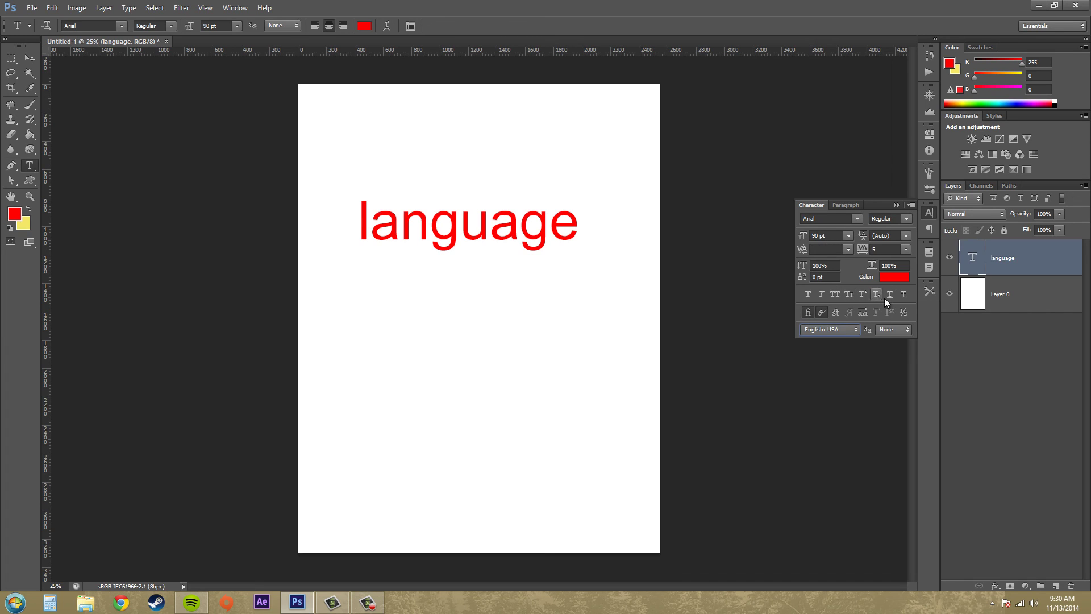
{"action": "left_click", "coordinate": [896, 204]}
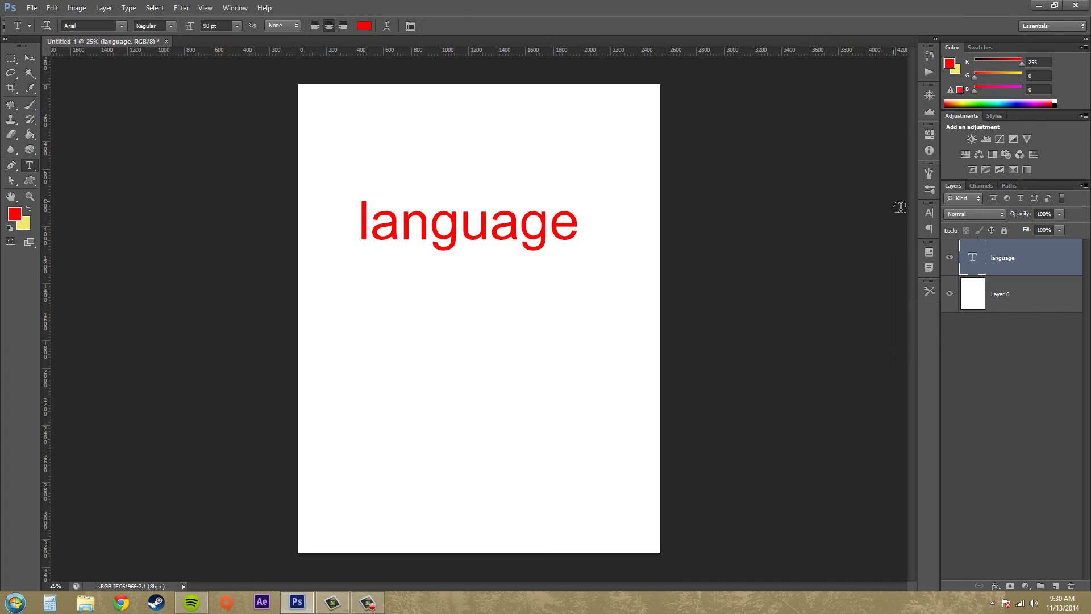